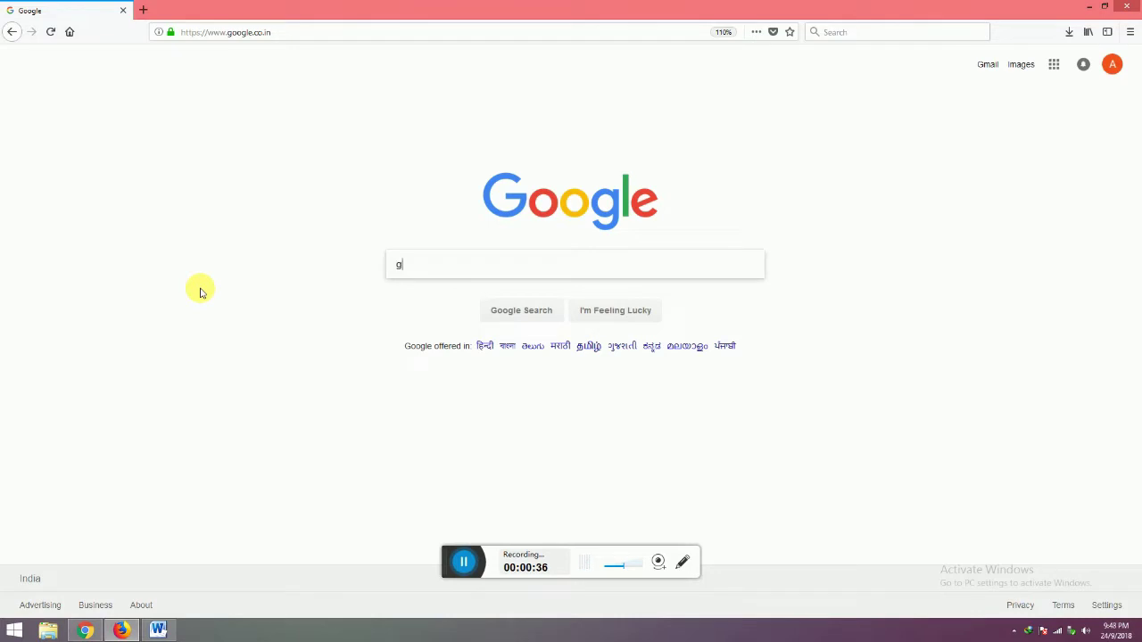
Step: Search Google for guportal.in and open the GU Portal result in a new tab
{"action": "type", "text": "u"}
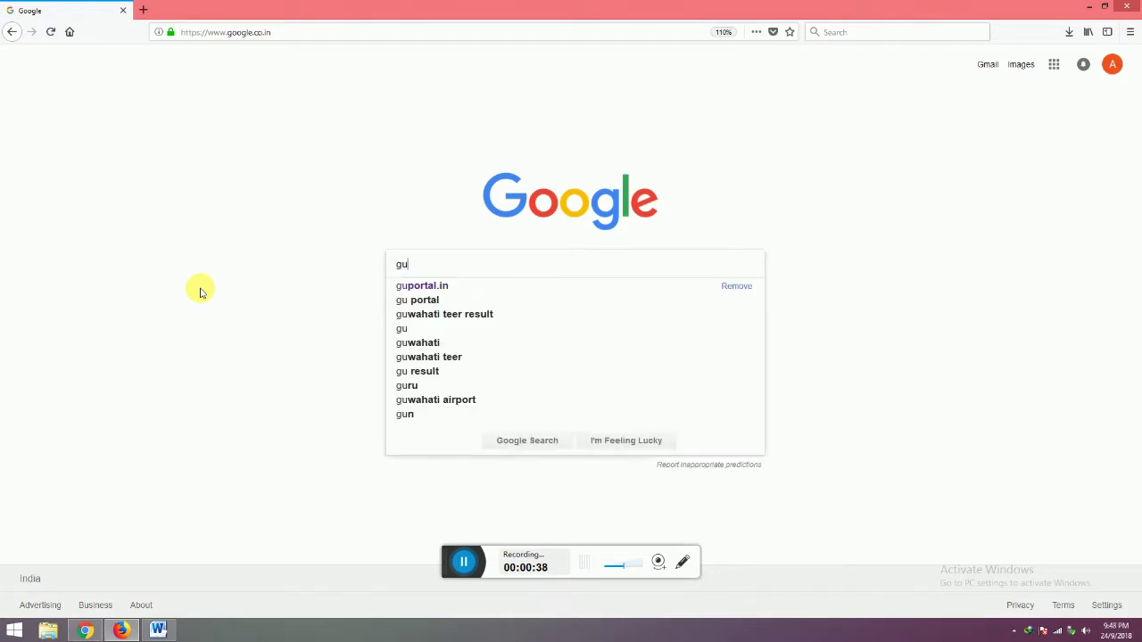
{"action": "key", "text": "Down"}
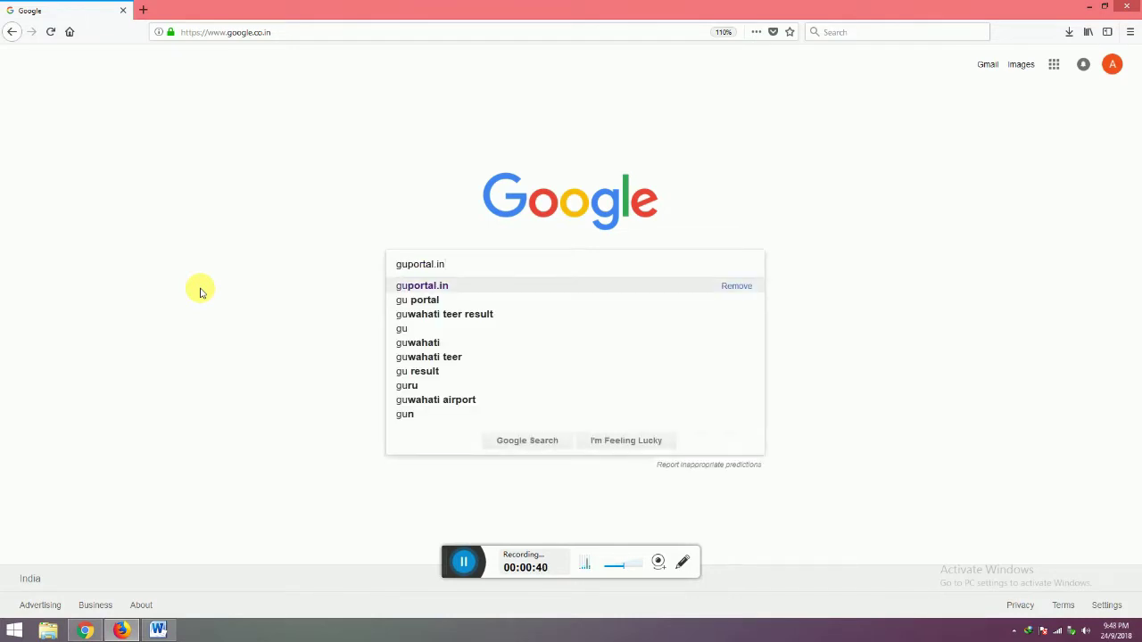
{"action": "key", "text": "Return"}
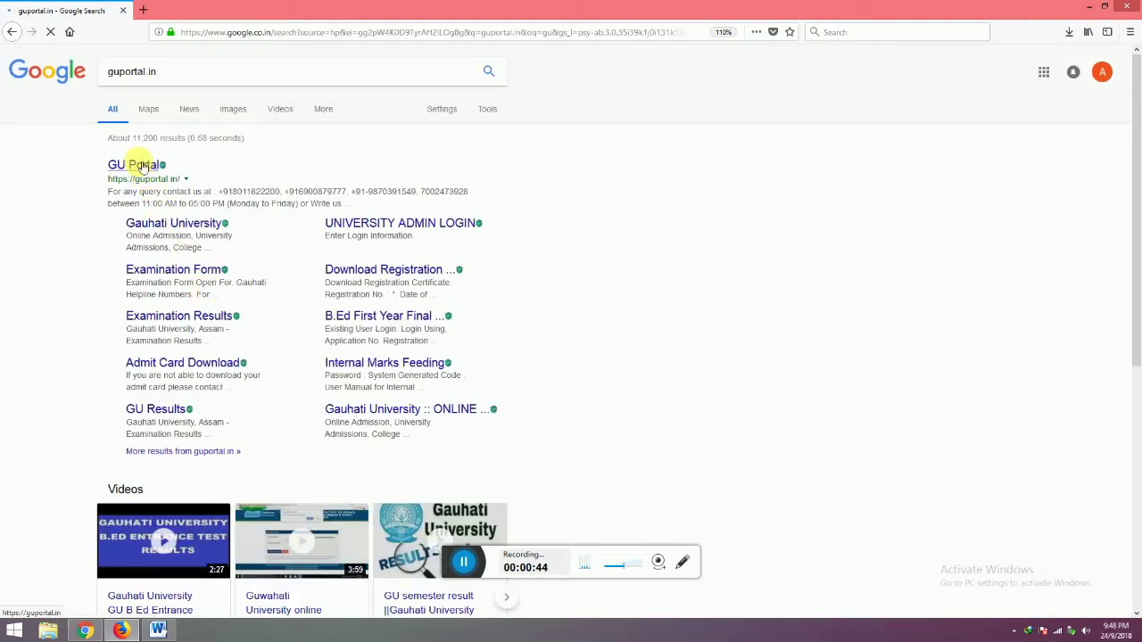
{"action": "right_click", "coordinate": [139, 165]}
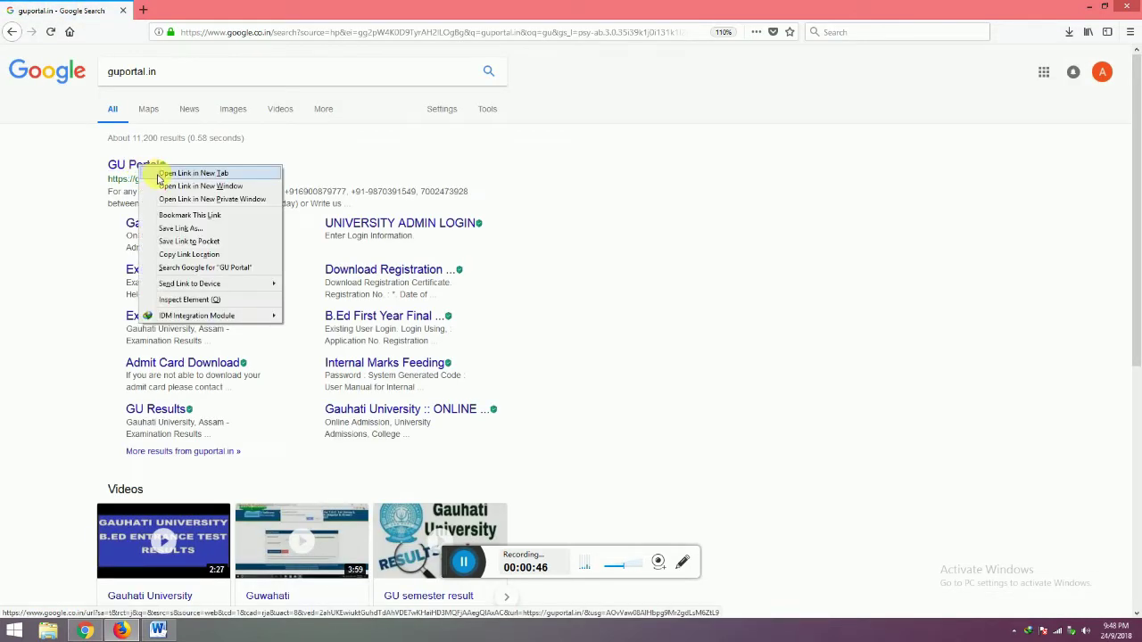
{"action": "left_click", "coordinate": [179, 173]}
{"action": "left_click", "coordinate": [166, 9]}
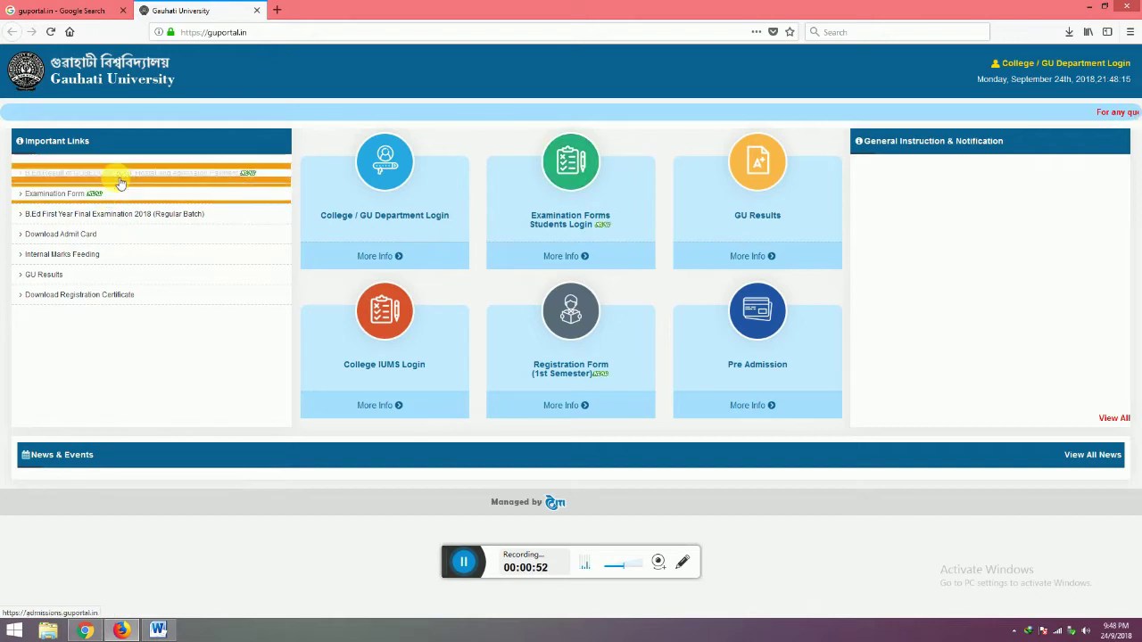
Step: Go to the Examination Forms Student Login page from the portal home page
{"action": "left_click", "coordinate": [562, 218]}
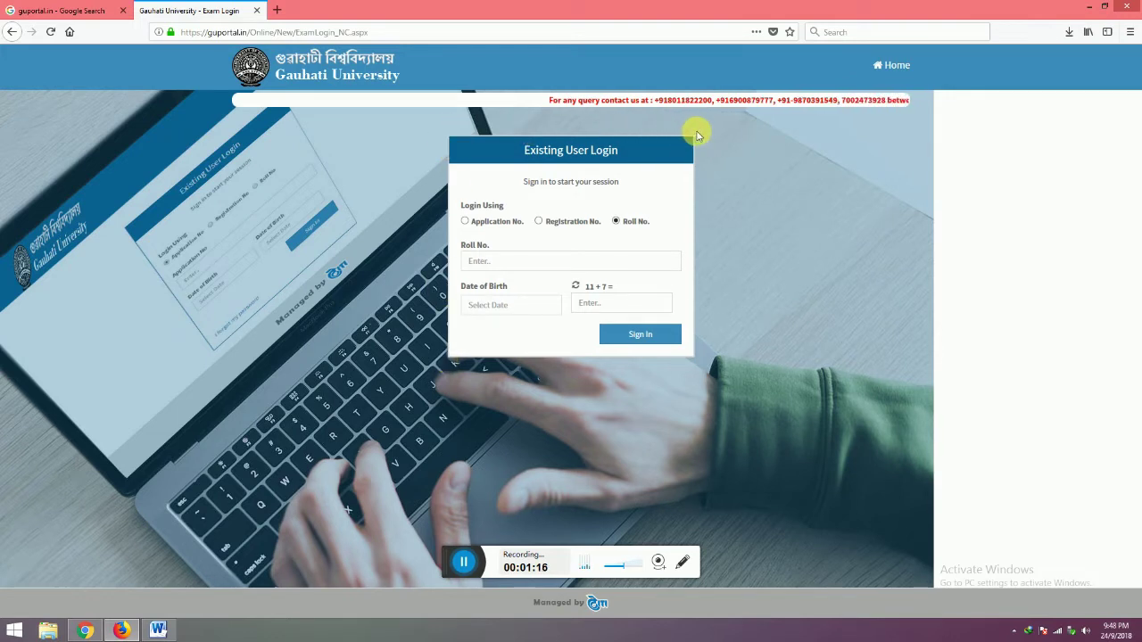
Step: Switch the login to Registration No. and check the login details in the Word notes
{"action": "left_click", "coordinate": [566, 223]}
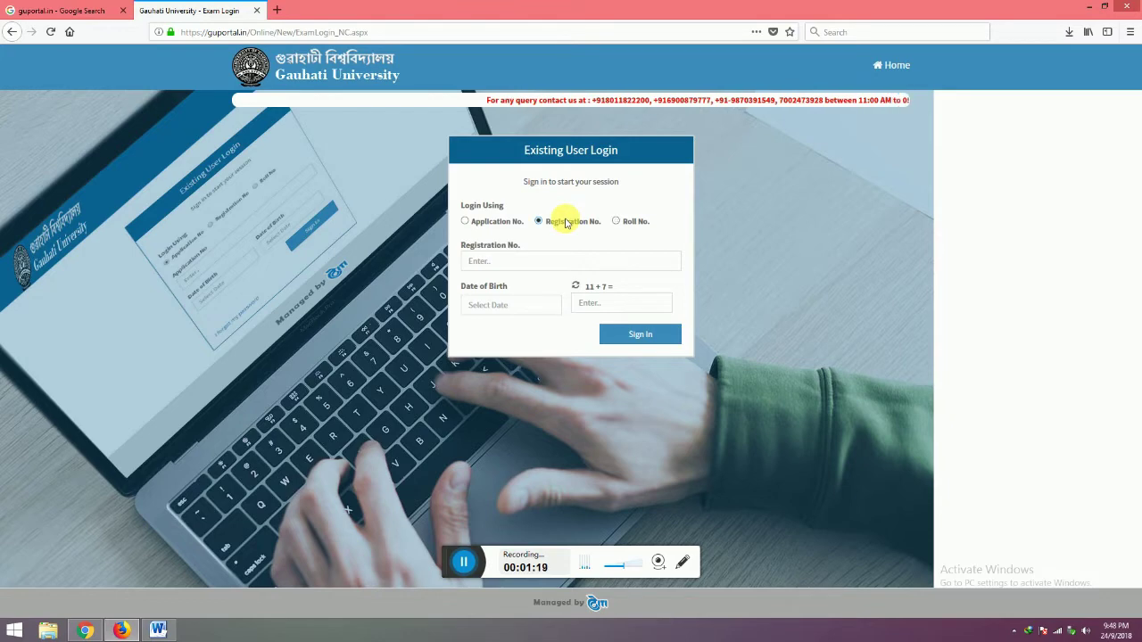
{"action": "left_click", "coordinate": [157, 631]}
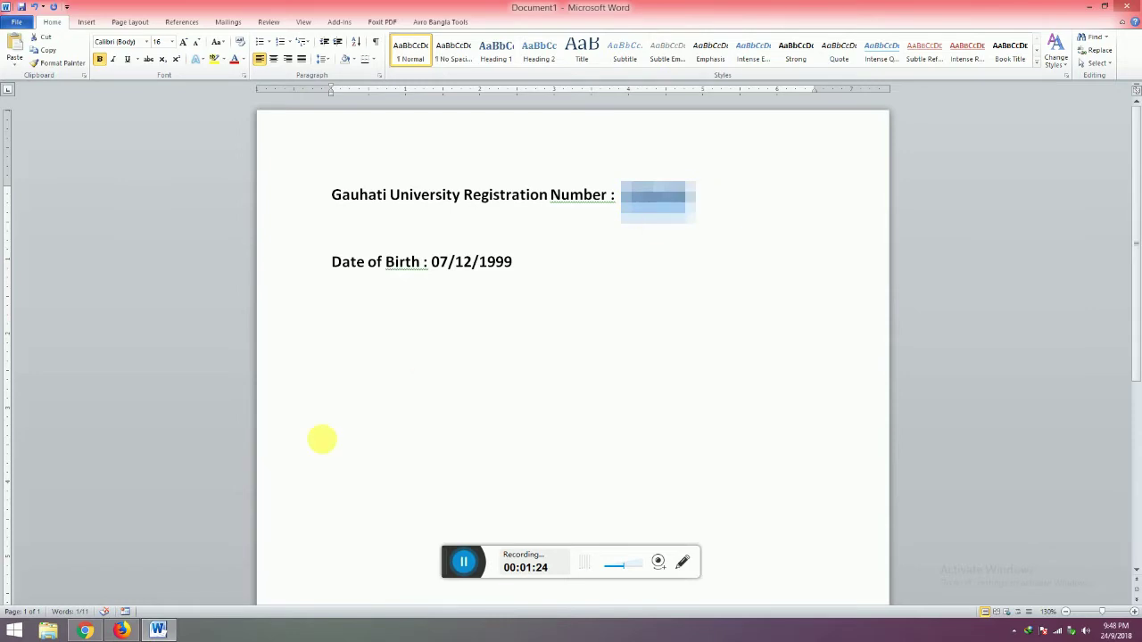
{"action": "left_click", "coordinate": [123, 631]}
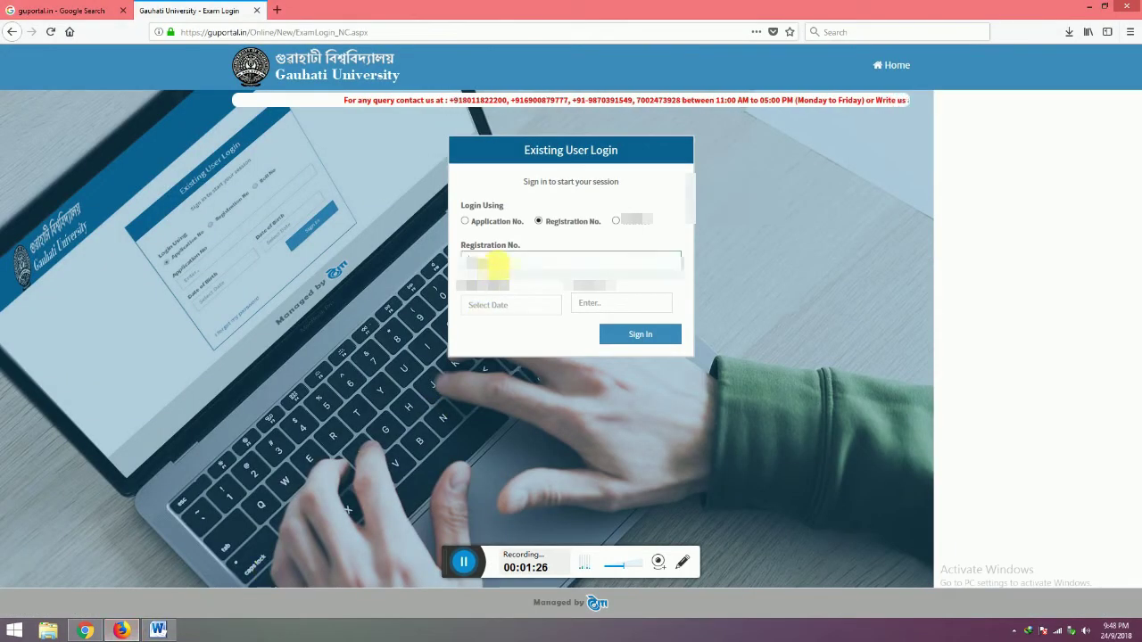
{"action": "left_click", "coordinate": [474, 307]}
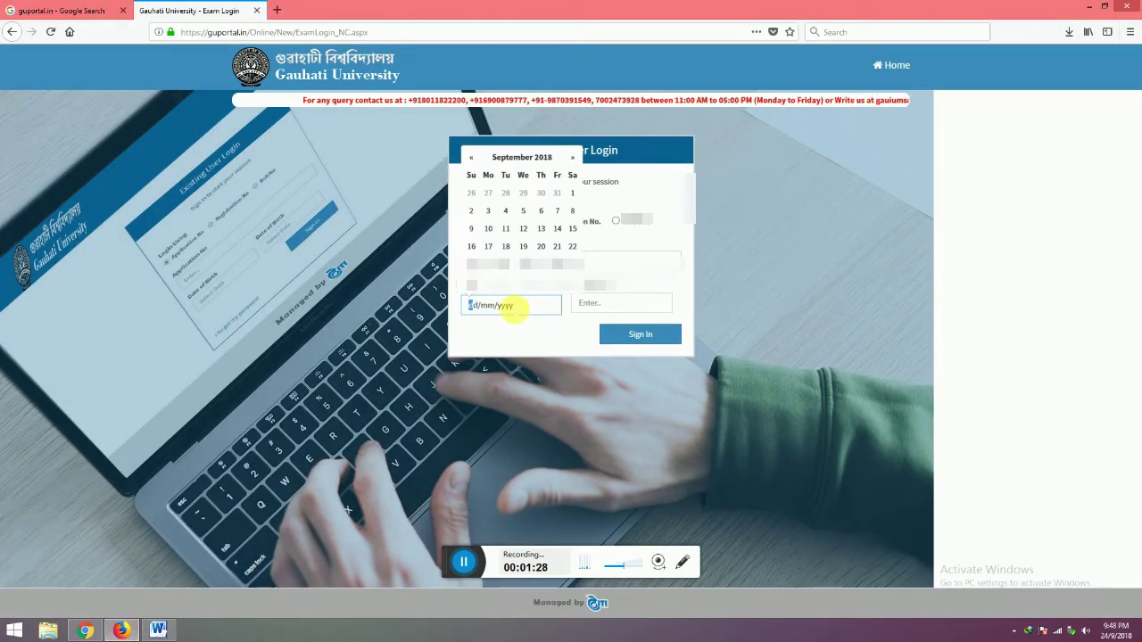
{"action": "left_click", "coordinate": [159, 630]}
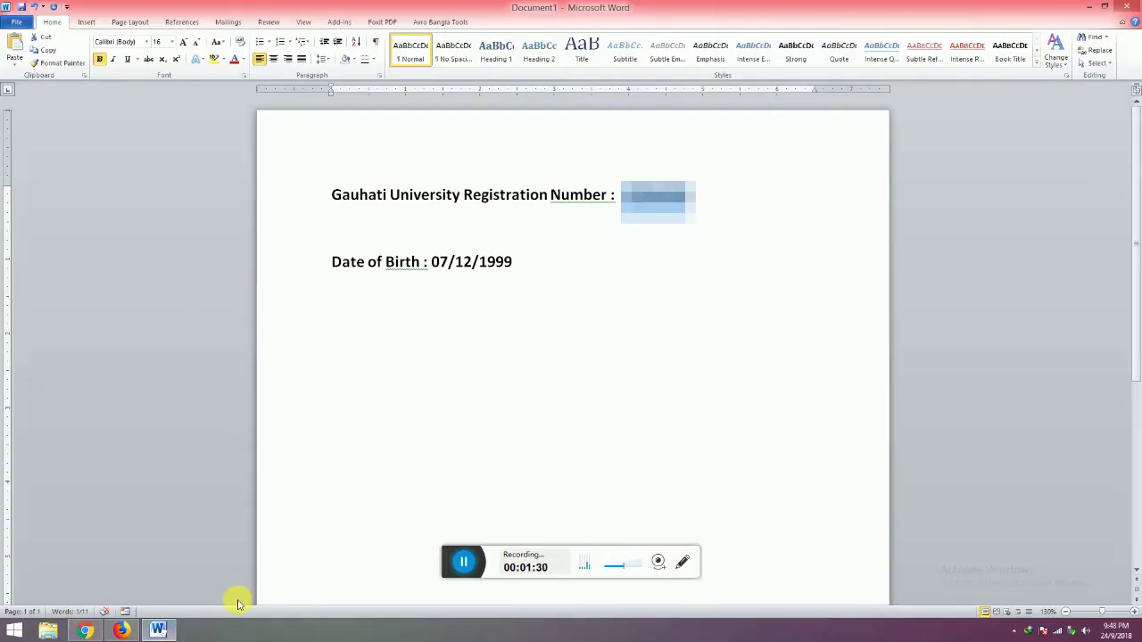
{"action": "left_click", "coordinate": [123, 632]}
{"action": "type", "text": "07/"}
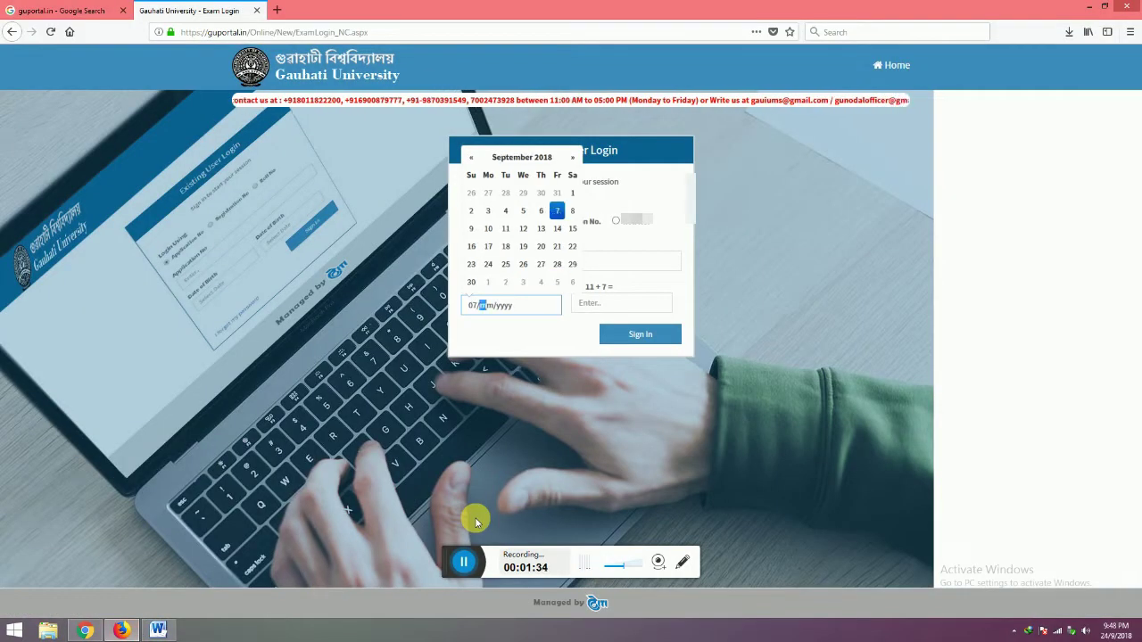
{"action": "type", "text": "12/1999"}
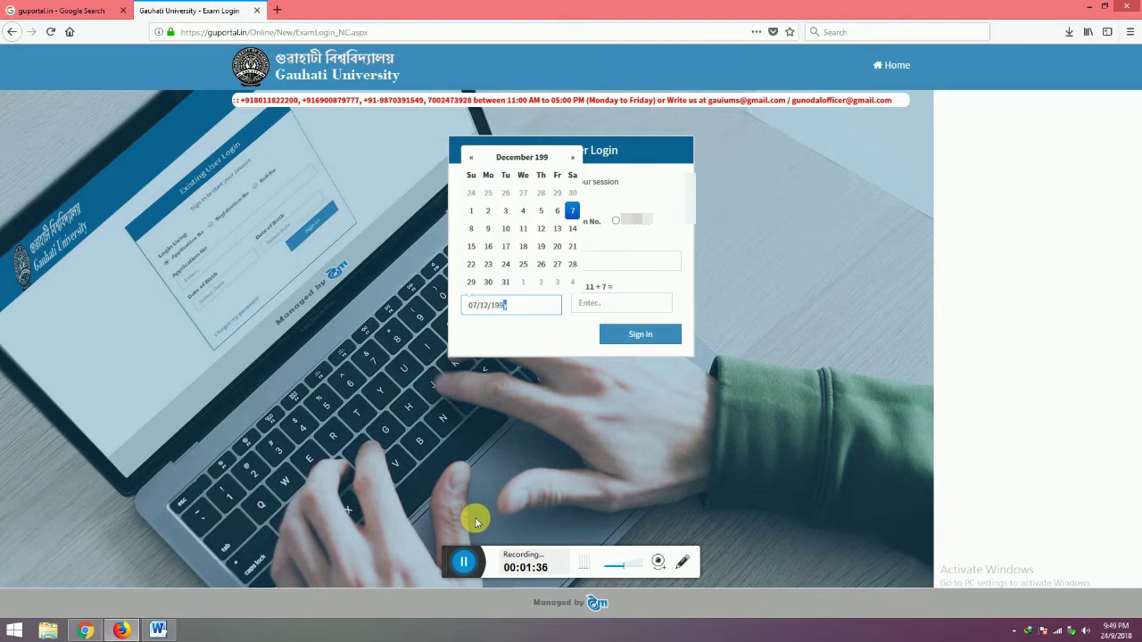
{"action": "left_click", "coordinate": [561, 330]}
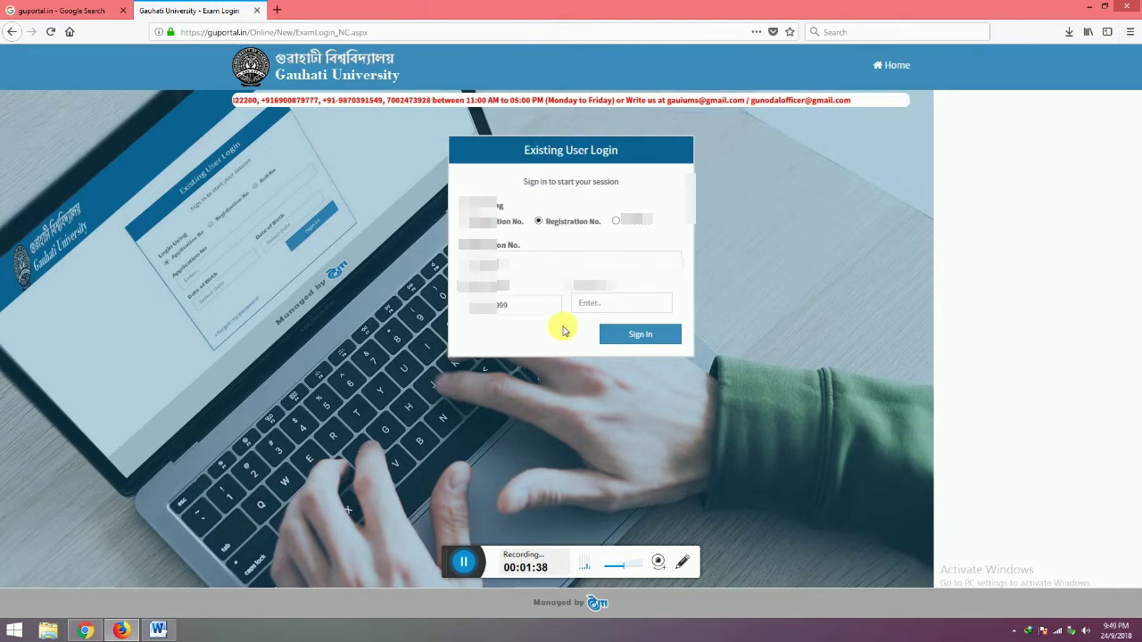
{"action": "left_click", "coordinate": [593, 304]}
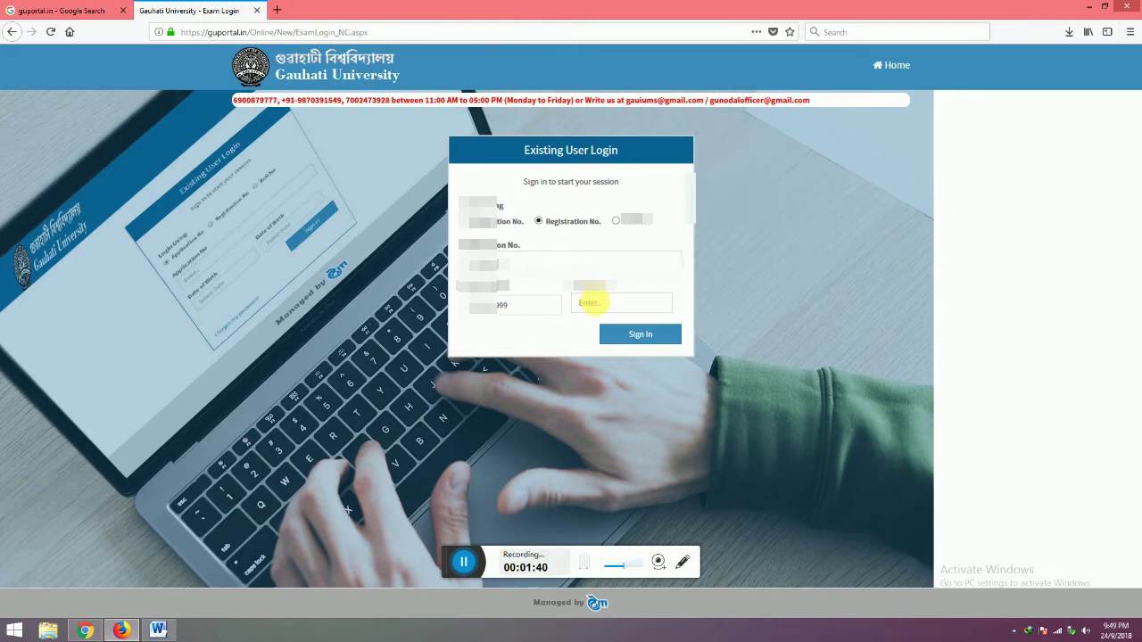
{"action": "type", "text": "18"}
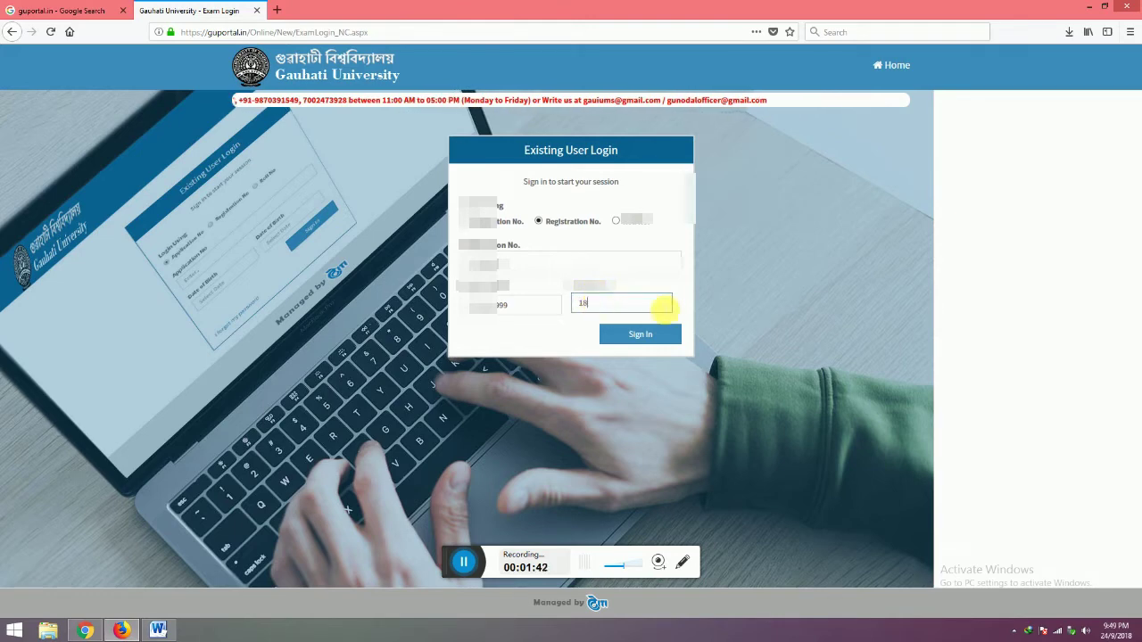
{"action": "left_click", "coordinate": [641, 334]}
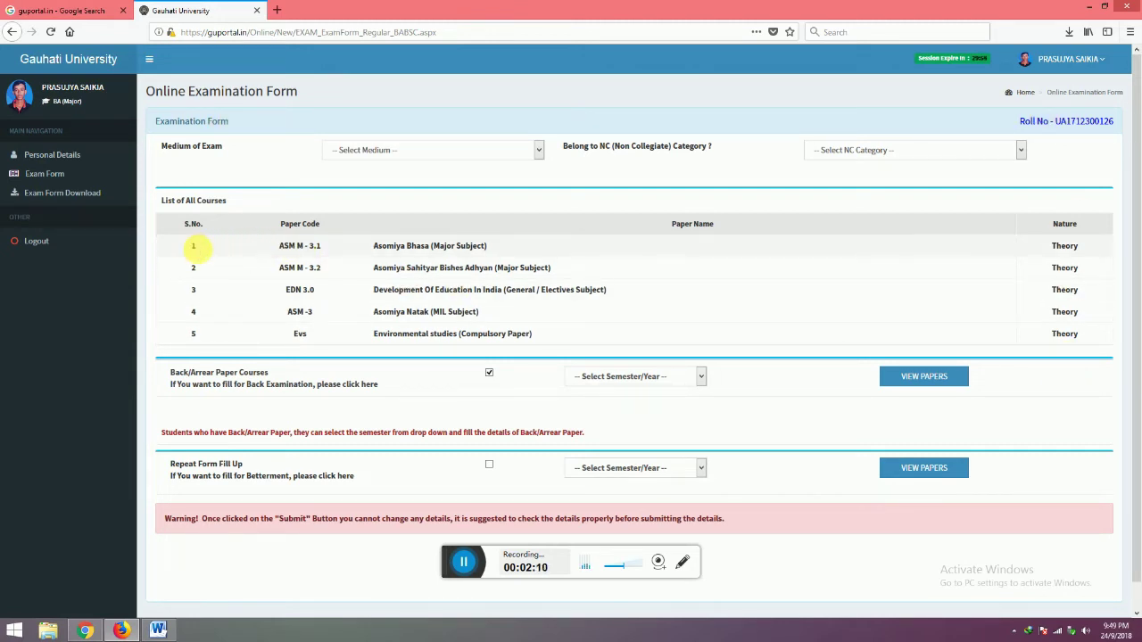
{"action": "left_click_drag", "start_coordinate": [196, 247], "coordinate": [607, 343]}
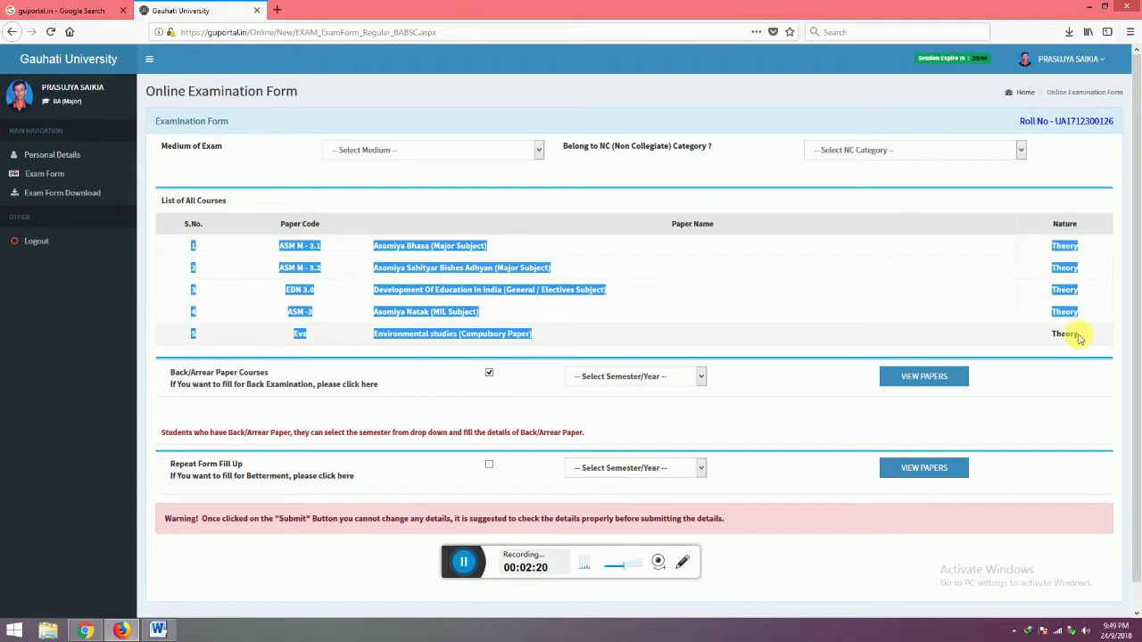
{"action": "left_click_drag", "start_coordinate": [1080, 338], "coordinate": [188, 241]}
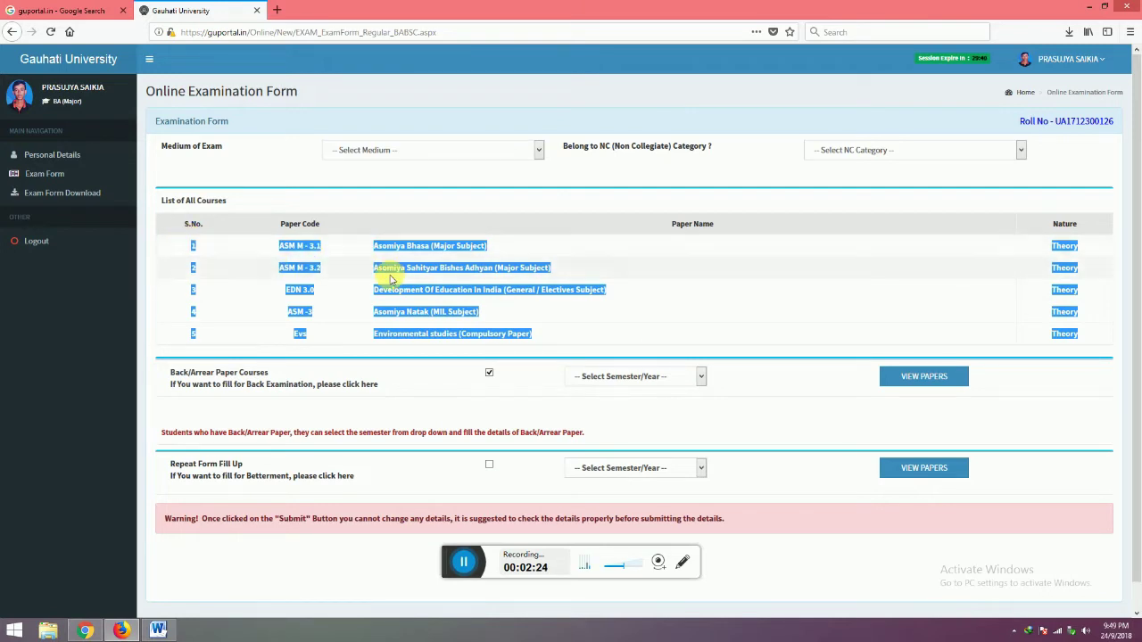
{"action": "left_click", "coordinate": [268, 154]}
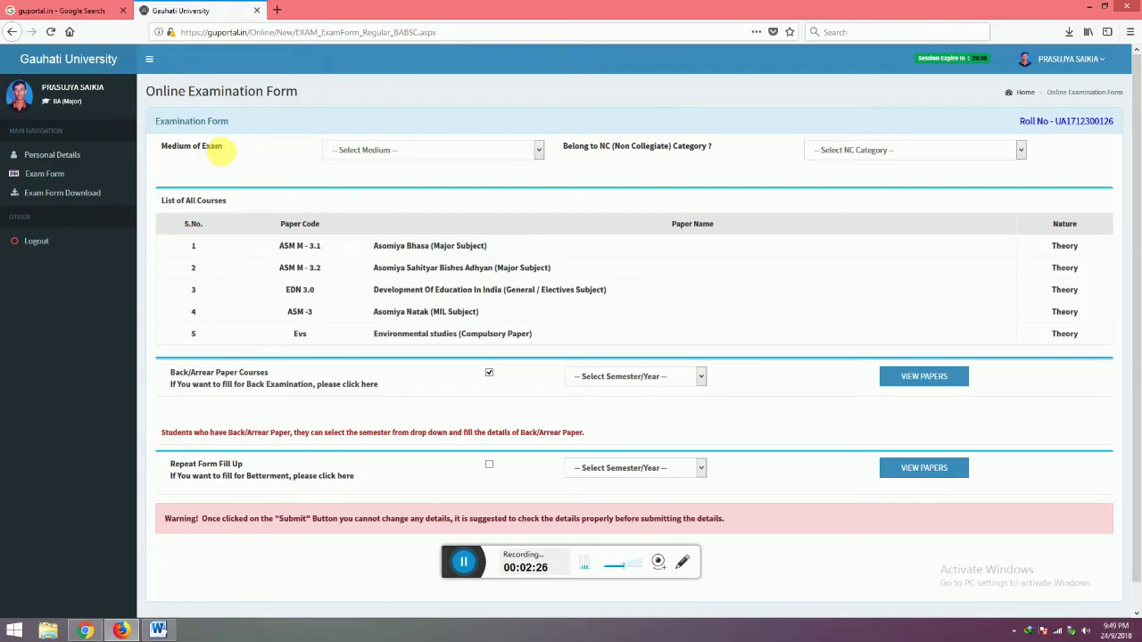
Step: Choose Assamese as the exam medium and NO for the Non Collegiate category
{"action": "left_click", "coordinate": [446, 151]}
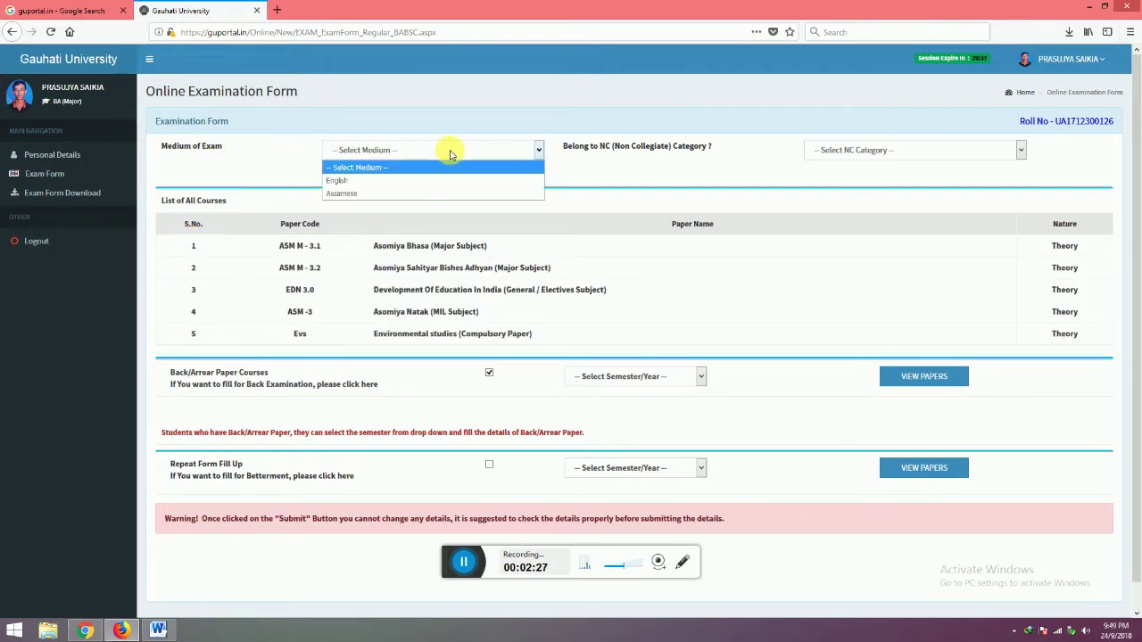
{"action": "left_click", "coordinate": [359, 192]}
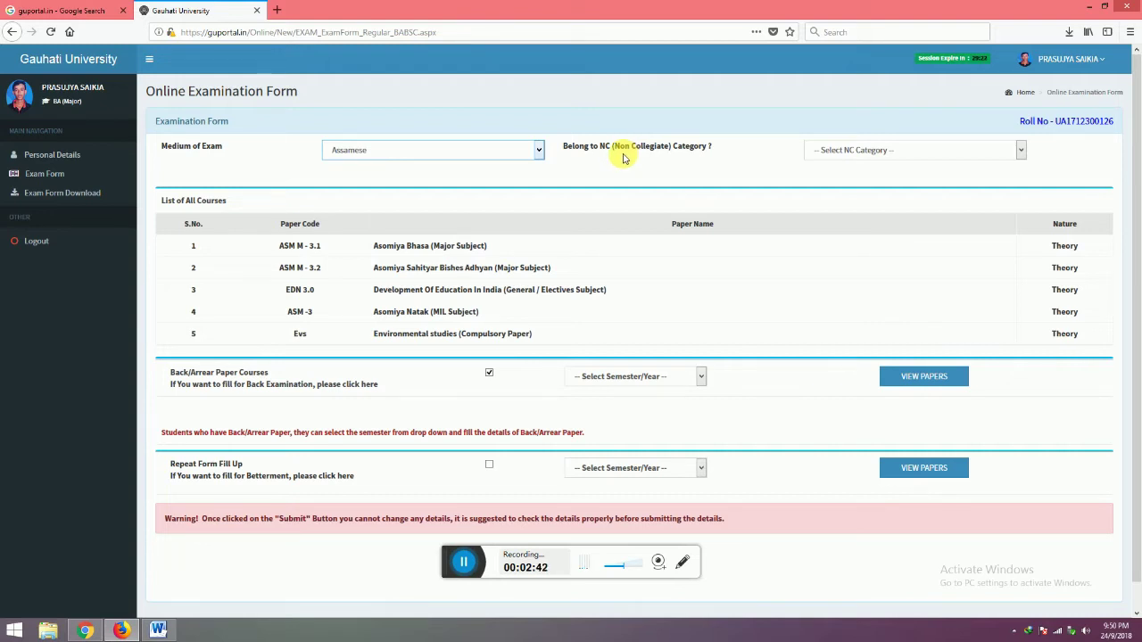
{"action": "left_click", "coordinate": [843, 152]}
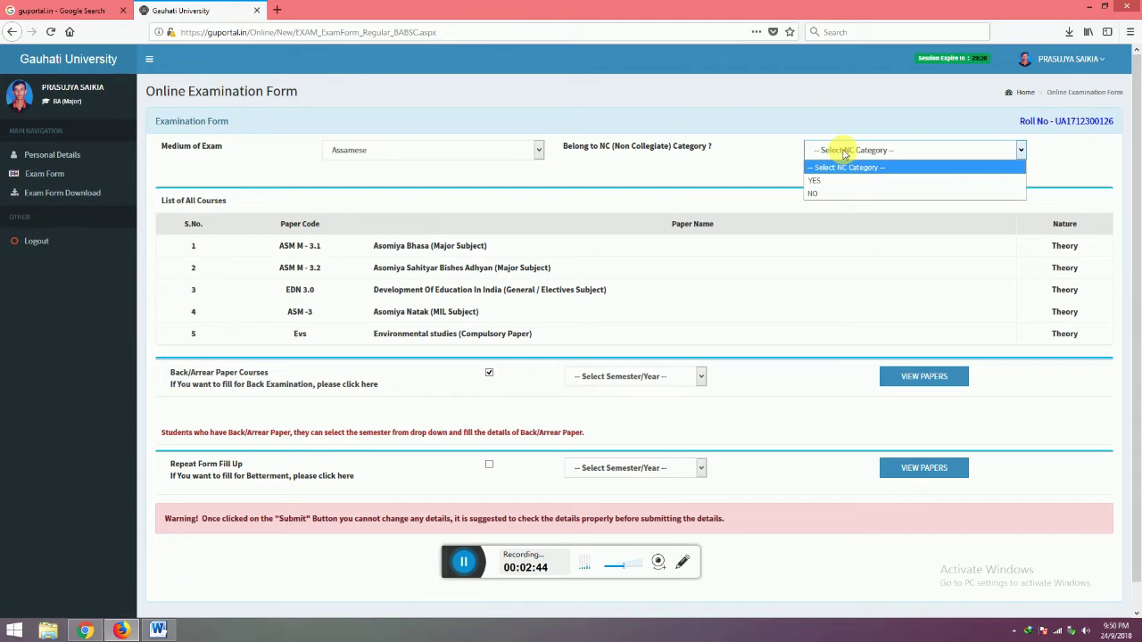
{"action": "left_click", "coordinate": [828, 196]}
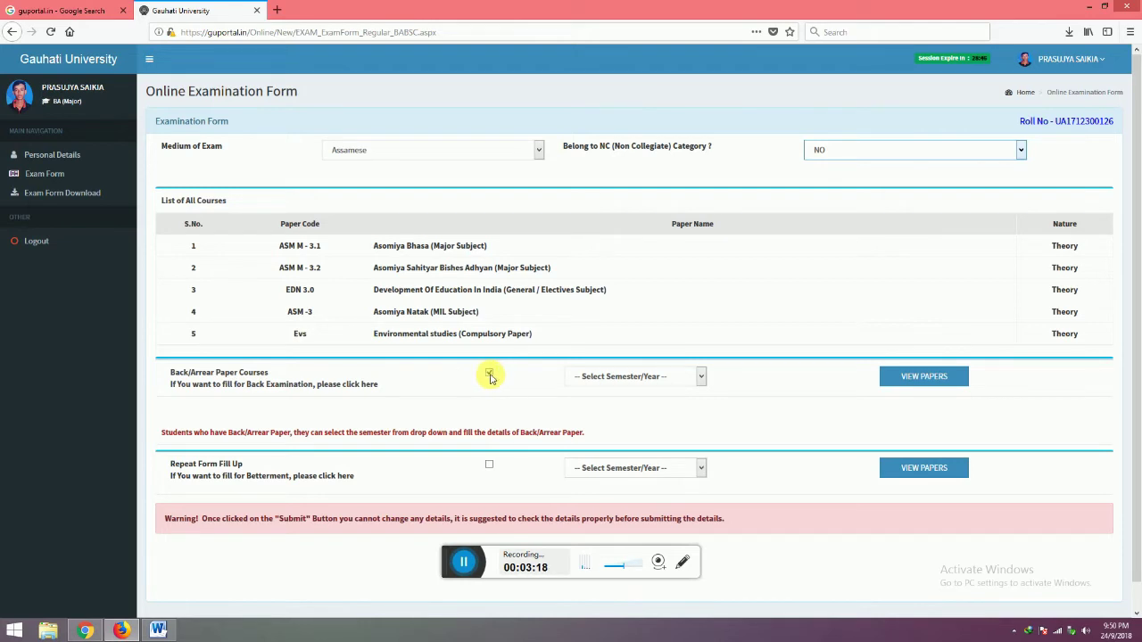
Step: Untick Back/Arrear Paper Courses, leaving the back-paper semester dropdown unselected
{"action": "left_click", "coordinate": [592, 378]}
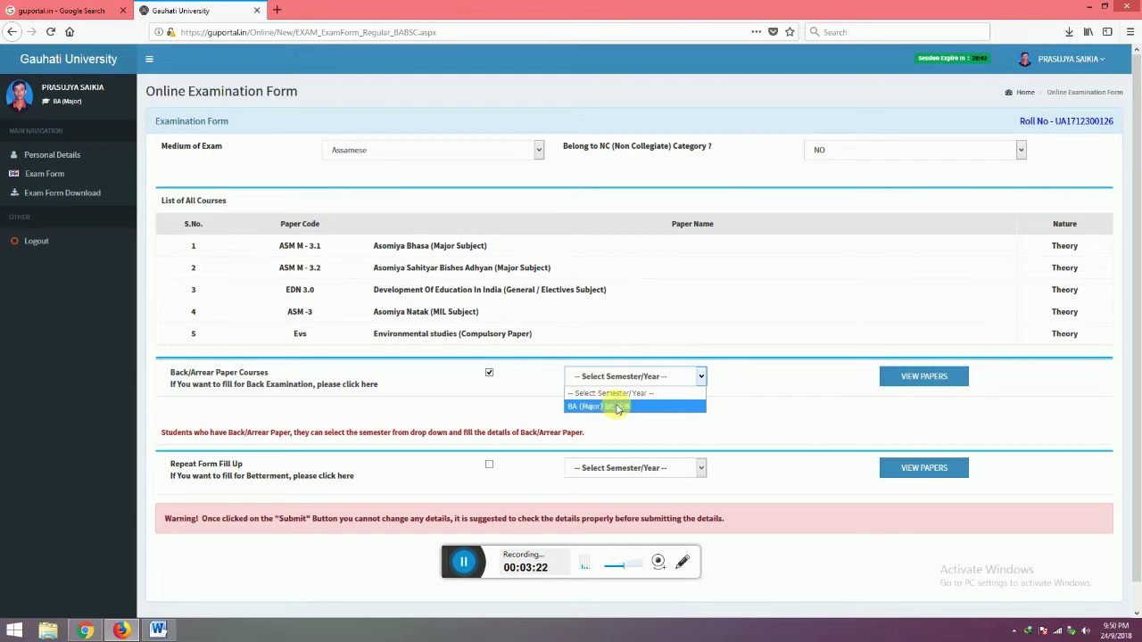
{"action": "left_click", "coordinate": [604, 407]}
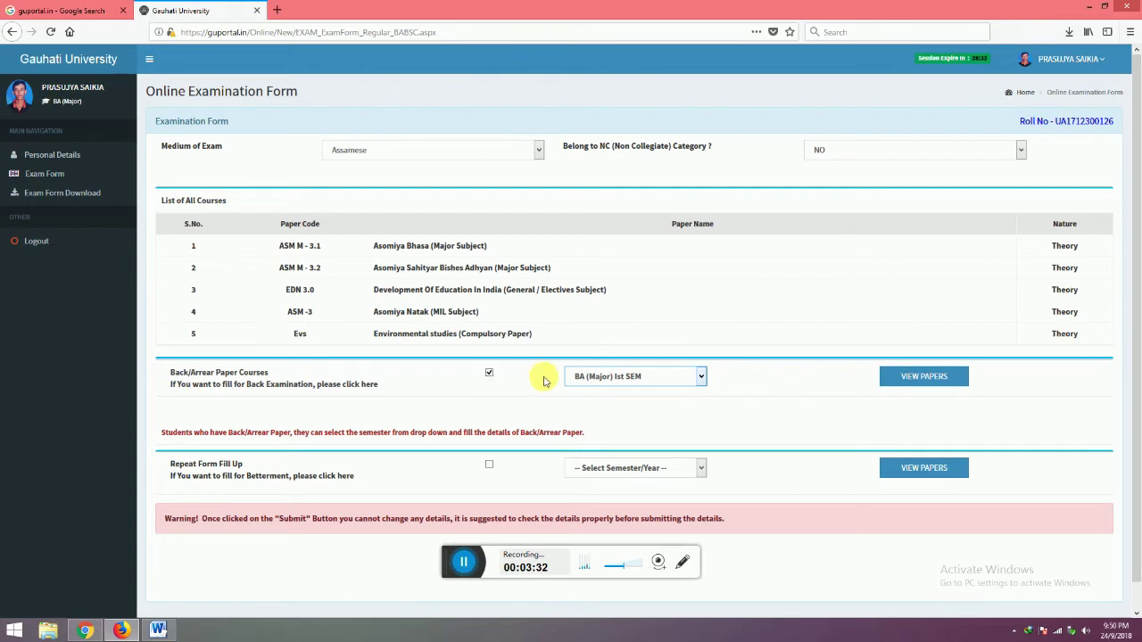
{"action": "left_click", "coordinate": [489, 373]}
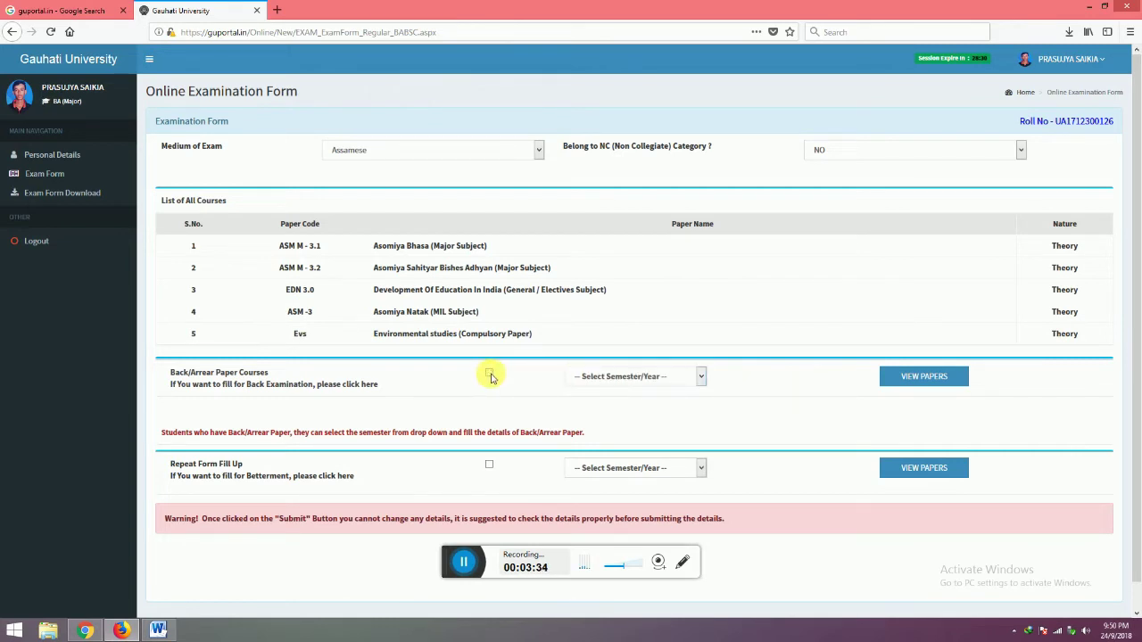
{"action": "left_click", "coordinate": [610, 376]}
{"action": "left_click", "coordinate": [615, 378]}
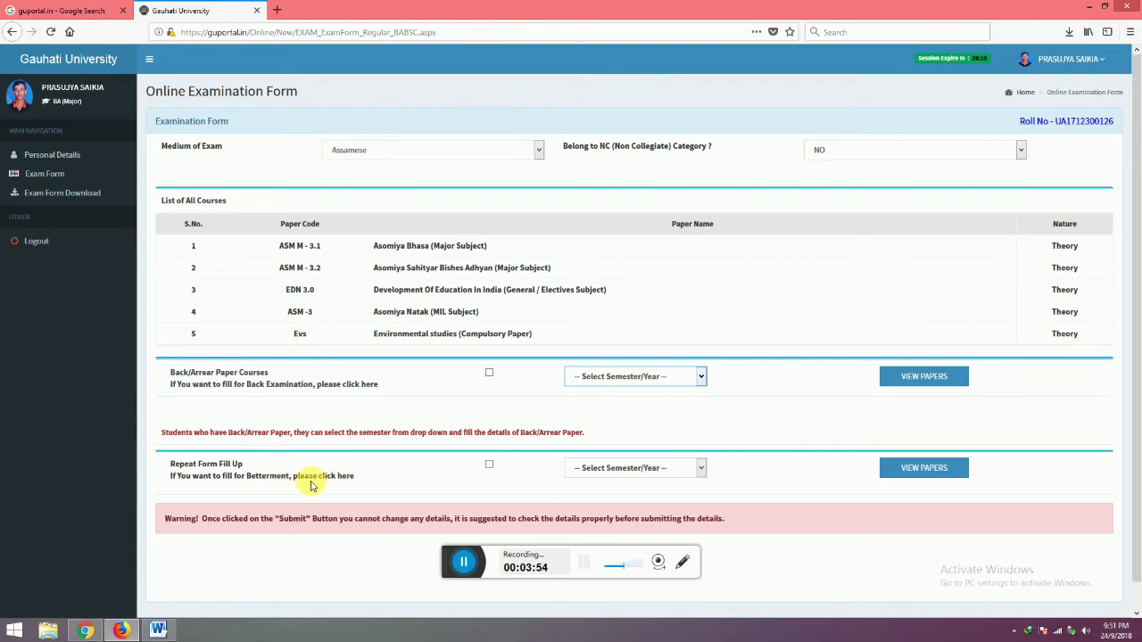
{"action": "left_click", "coordinate": [489, 466]}
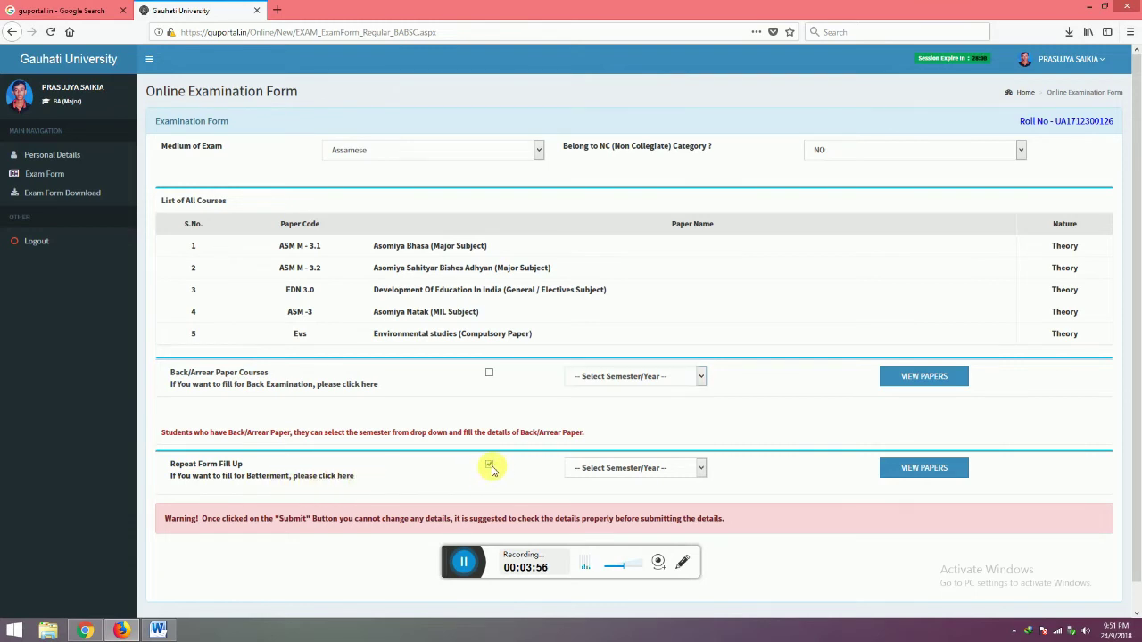
{"action": "left_click", "coordinate": [589, 468]}
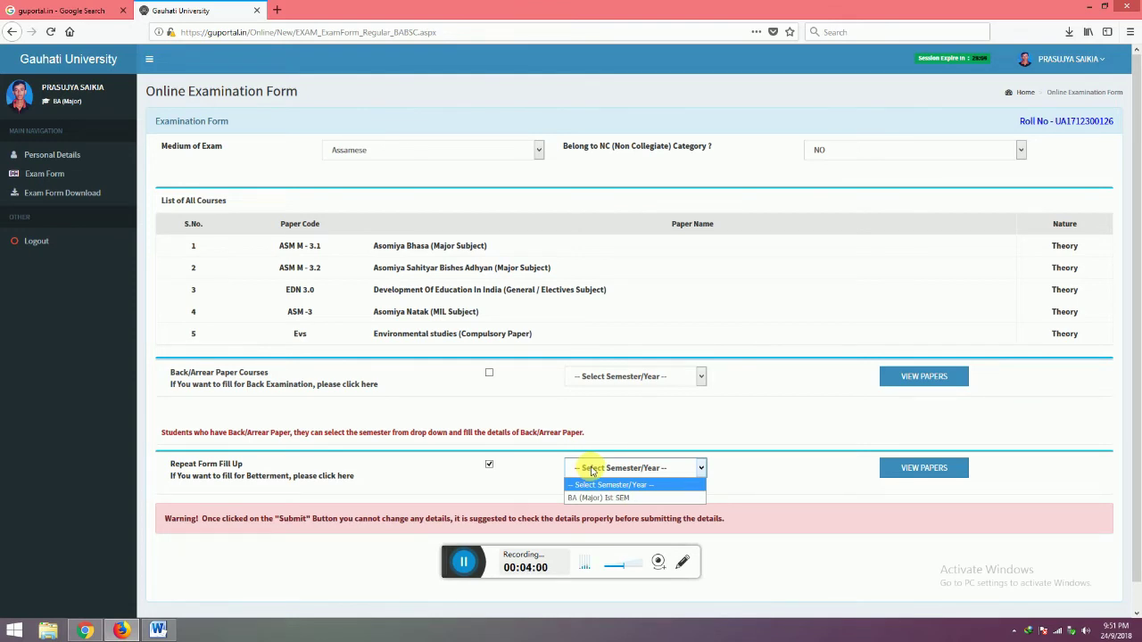
{"action": "left_click", "coordinate": [489, 468]}
{"action": "left_click", "coordinate": [490, 468]}
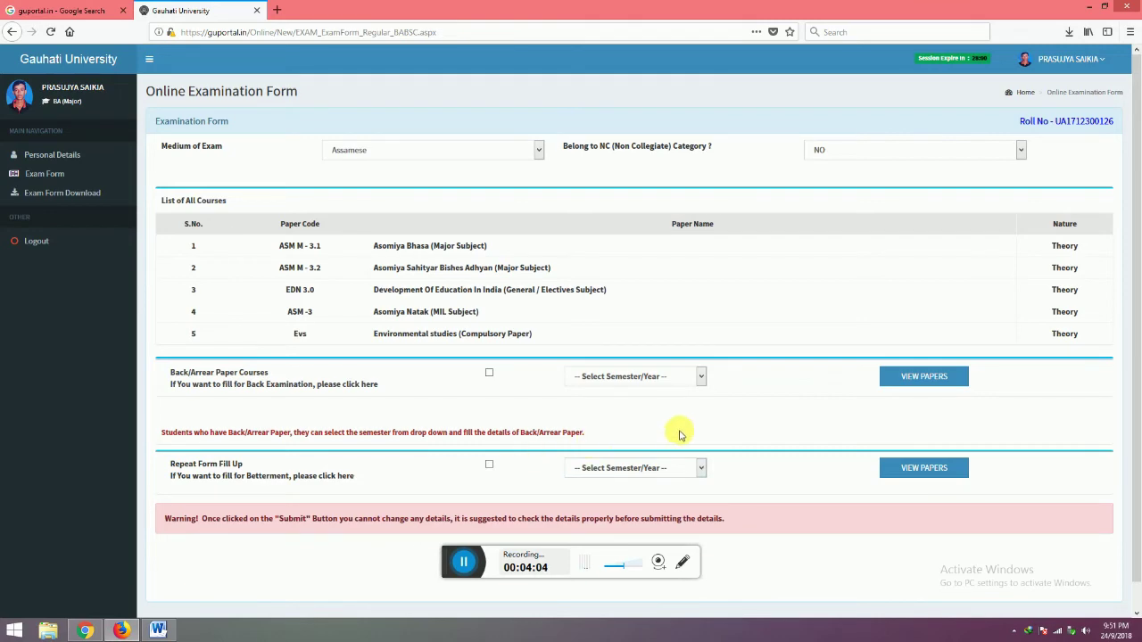
{"action": "scroll", "coordinate": [686, 435], "scroll_direction": "down", "scroll_amount": 1}
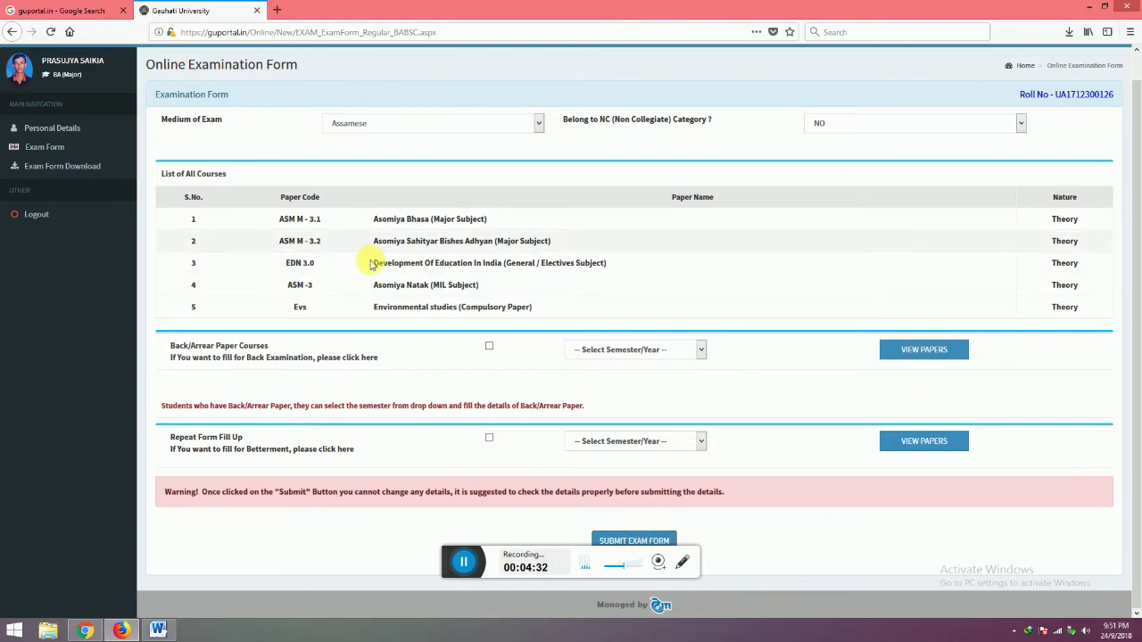
{"action": "scroll", "coordinate": [785, 242], "scroll_direction": "up", "scroll_amount": 1}
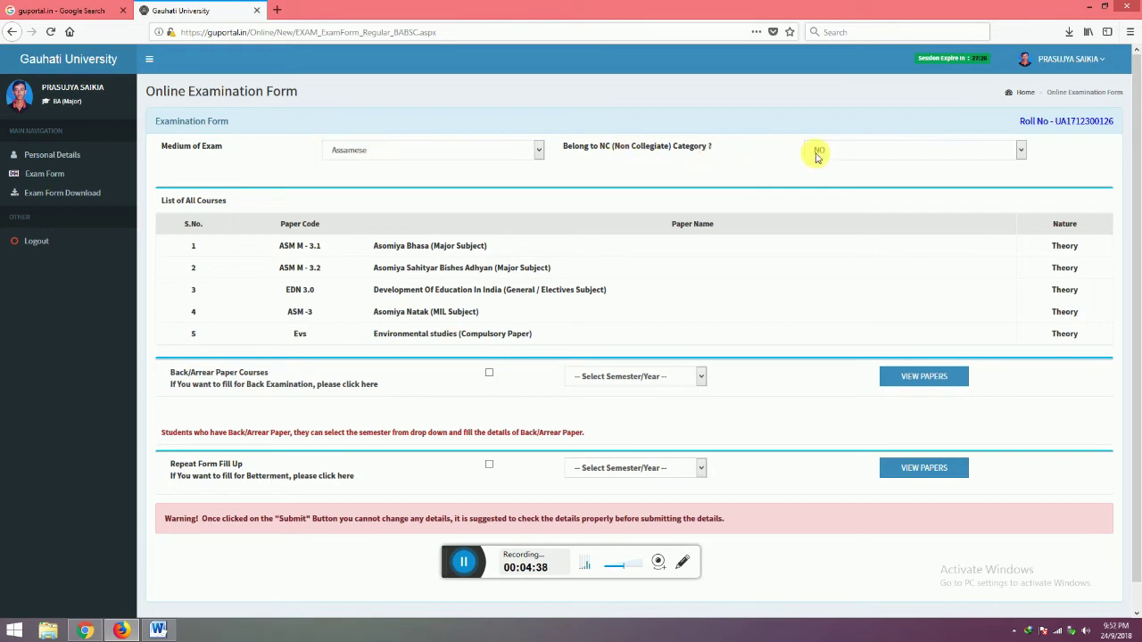
Step: Submit the exam form, acknowledge the success message, and view the fee structure totalling 800
{"action": "scroll", "coordinate": [589, 500], "scroll_direction": "down", "scroll_amount": 1}
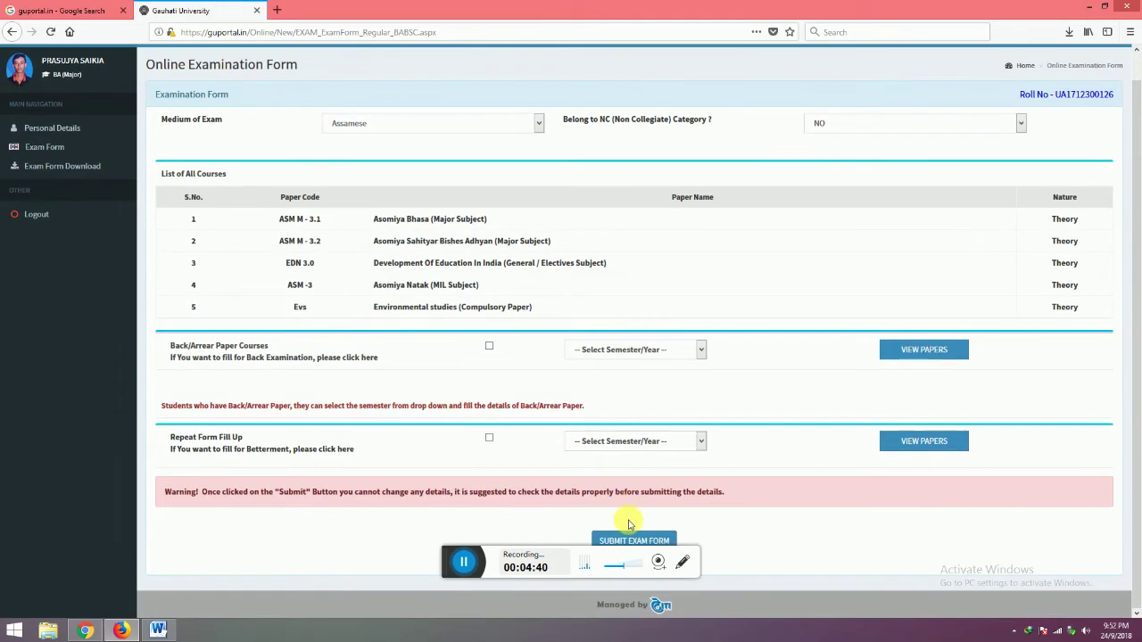
{"action": "left_click", "coordinate": [630, 537]}
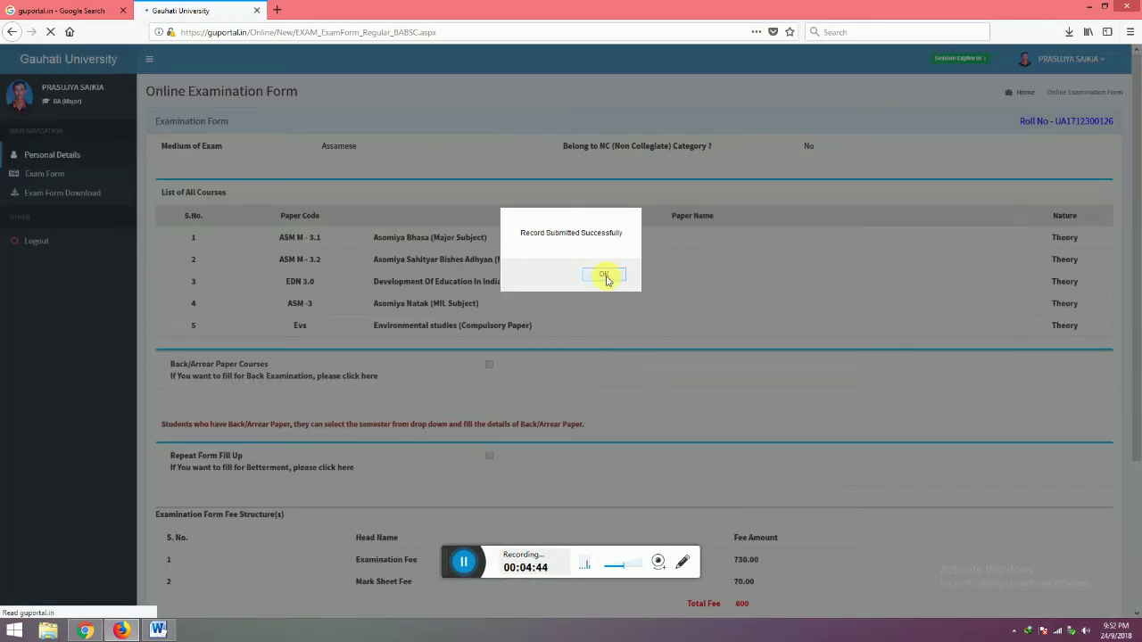
{"action": "left_click", "coordinate": [604, 276]}
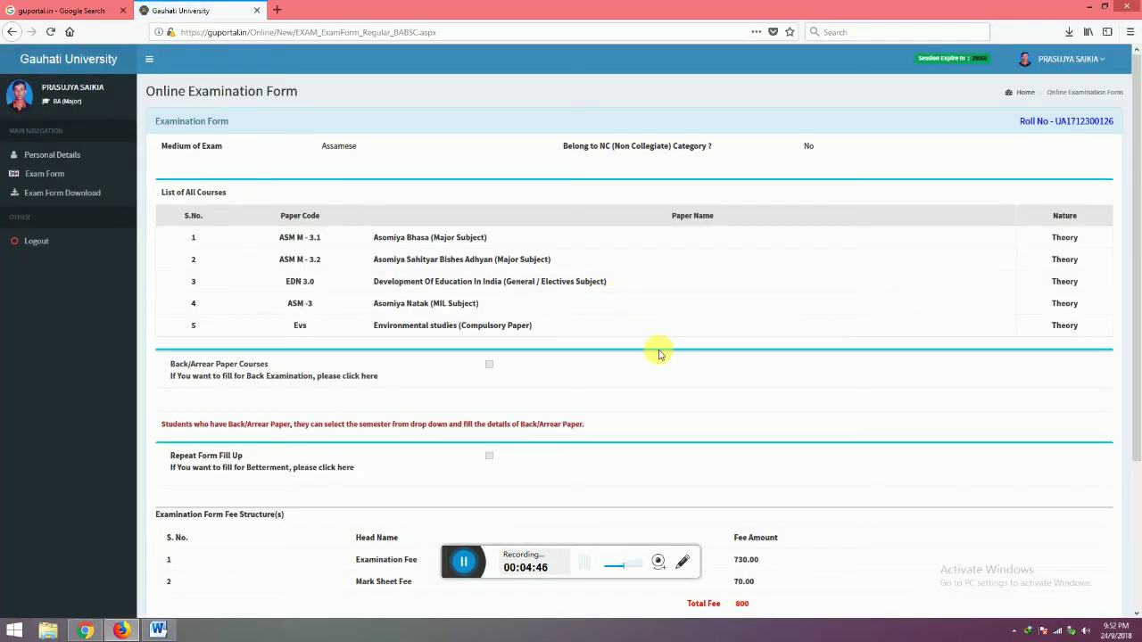
{"action": "scroll", "coordinate": [658, 355], "scroll_direction": "down", "scroll_amount": 3}
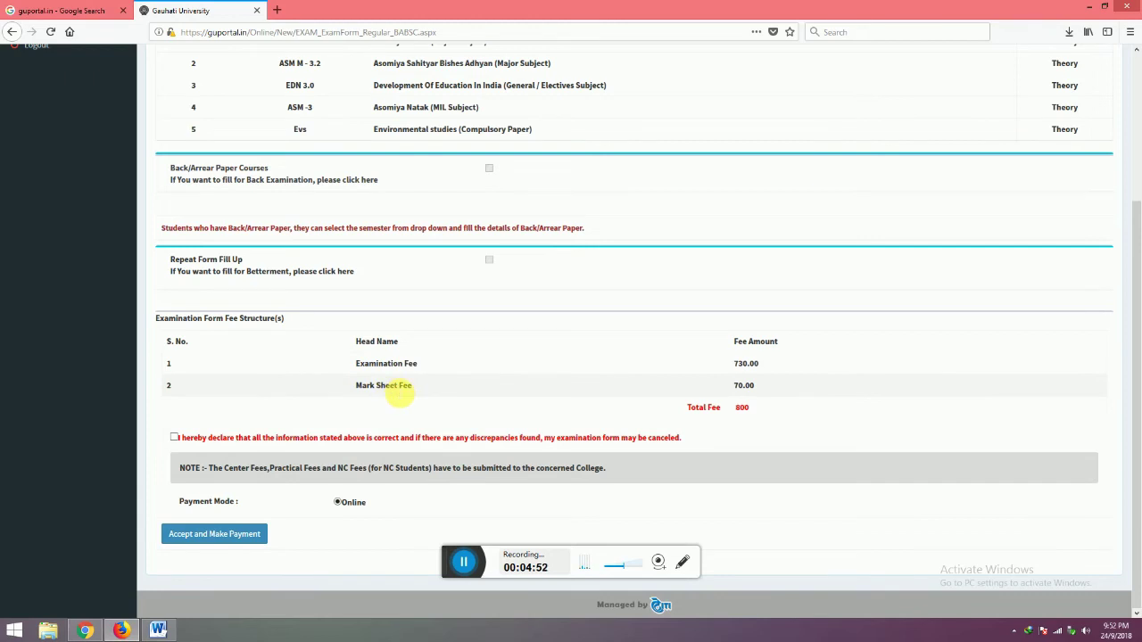
{"action": "scroll", "coordinate": [399, 393], "scroll_direction": "up", "scroll_amount": 2}
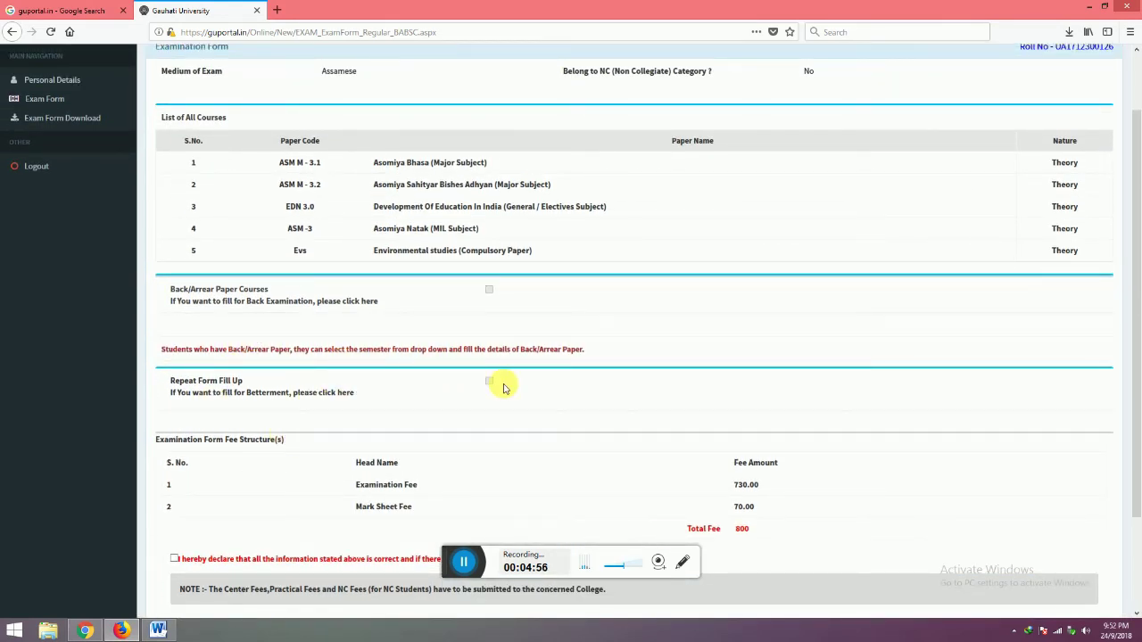
{"action": "scroll", "coordinate": [398, 401], "scroll_direction": "down", "scroll_amount": 2}
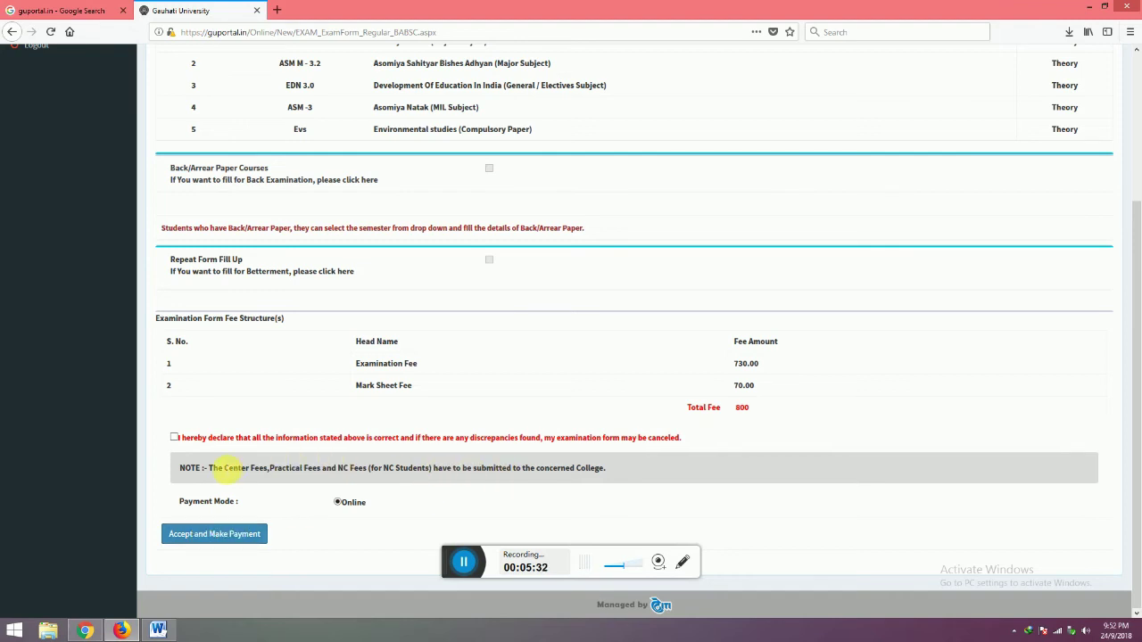
{"action": "left_click", "coordinate": [376, 438]}
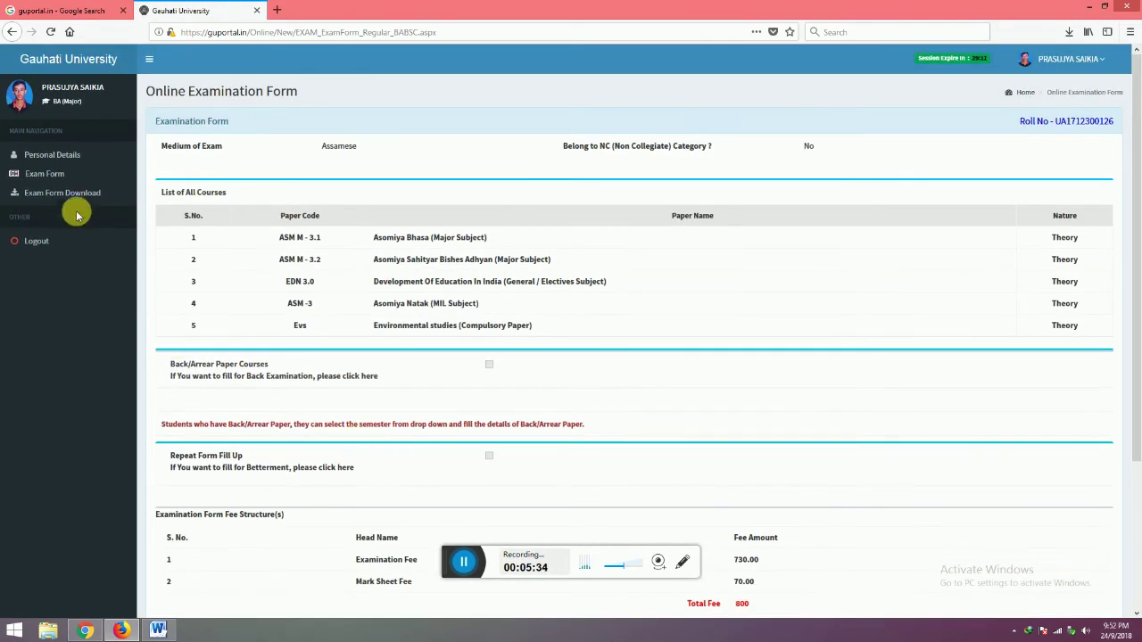
{"action": "scroll", "coordinate": [596, 329], "scroll_direction": "down", "scroll_amount": 3}
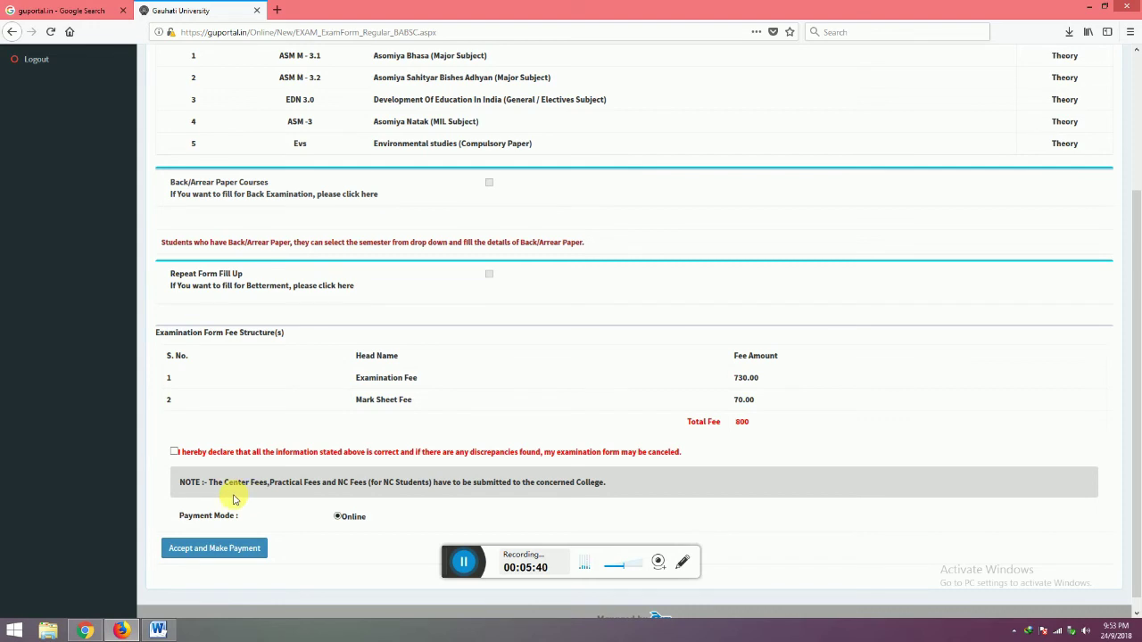
Step: Select the NOTE sentence stating centre, practical and NC fees are payable to the college
{"action": "left_click", "coordinate": [461, 560]}
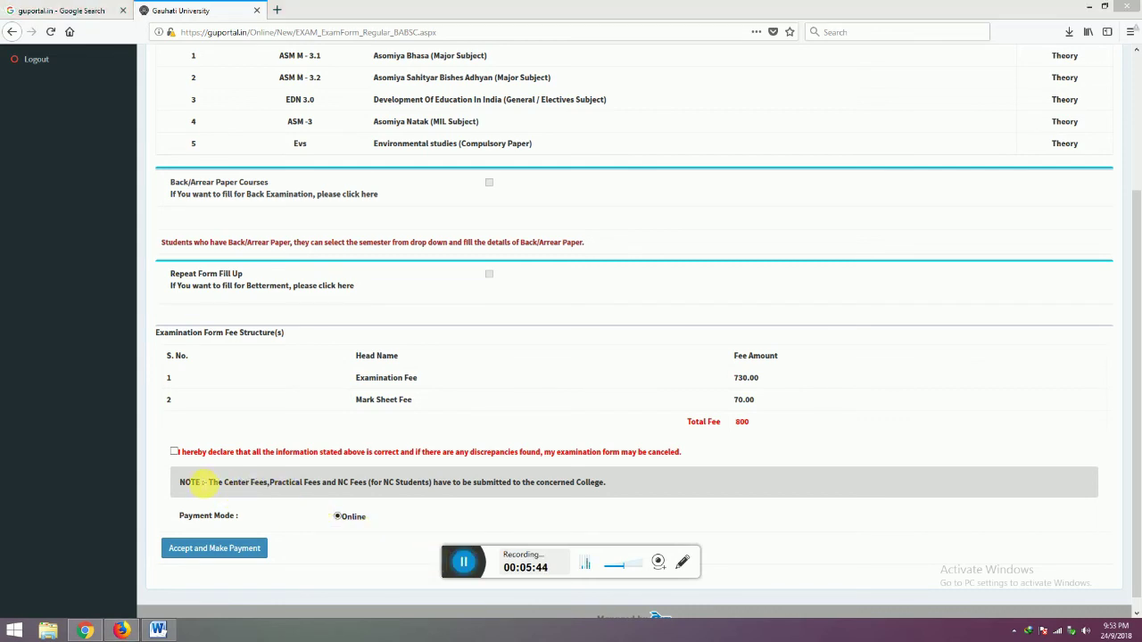
{"action": "left_click_drag", "start_coordinate": [205, 483], "coordinate": [414, 483]}
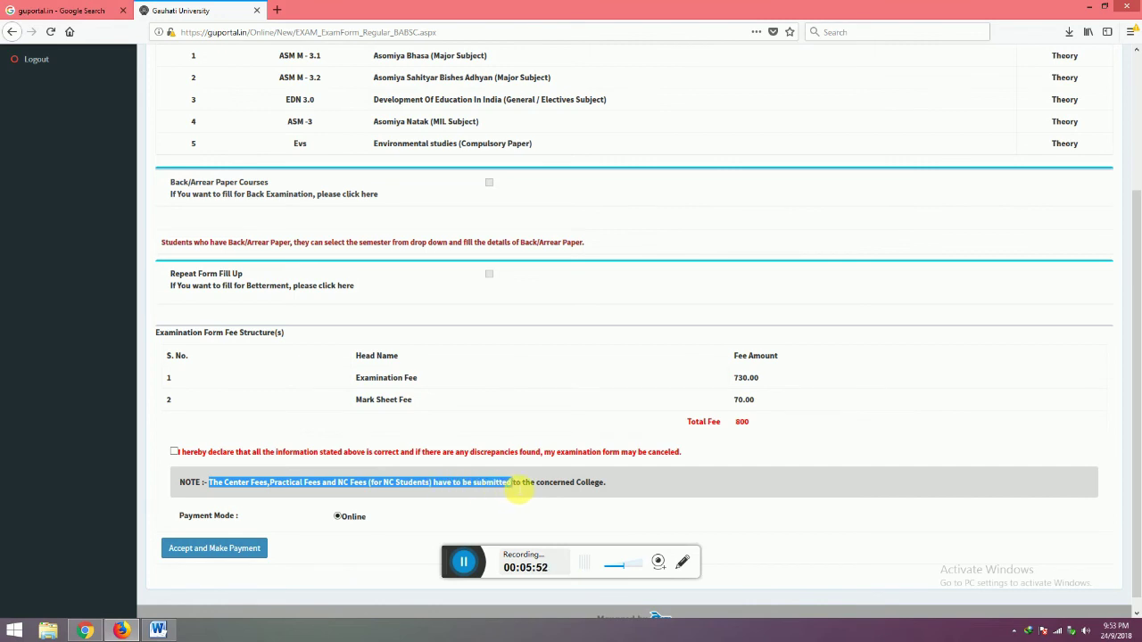
{"action": "left_click_drag", "start_coordinate": [525, 486], "coordinate": [578, 486]}
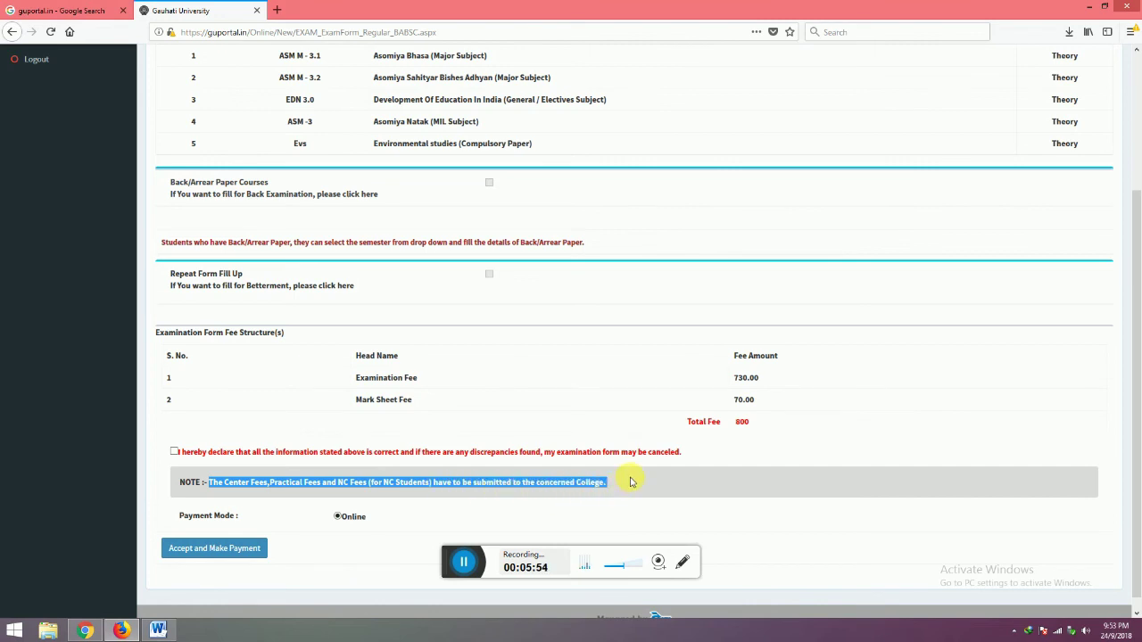
{"action": "scroll", "coordinate": [630, 482], "scroll_direction": "up", "scroll_amount": 4}
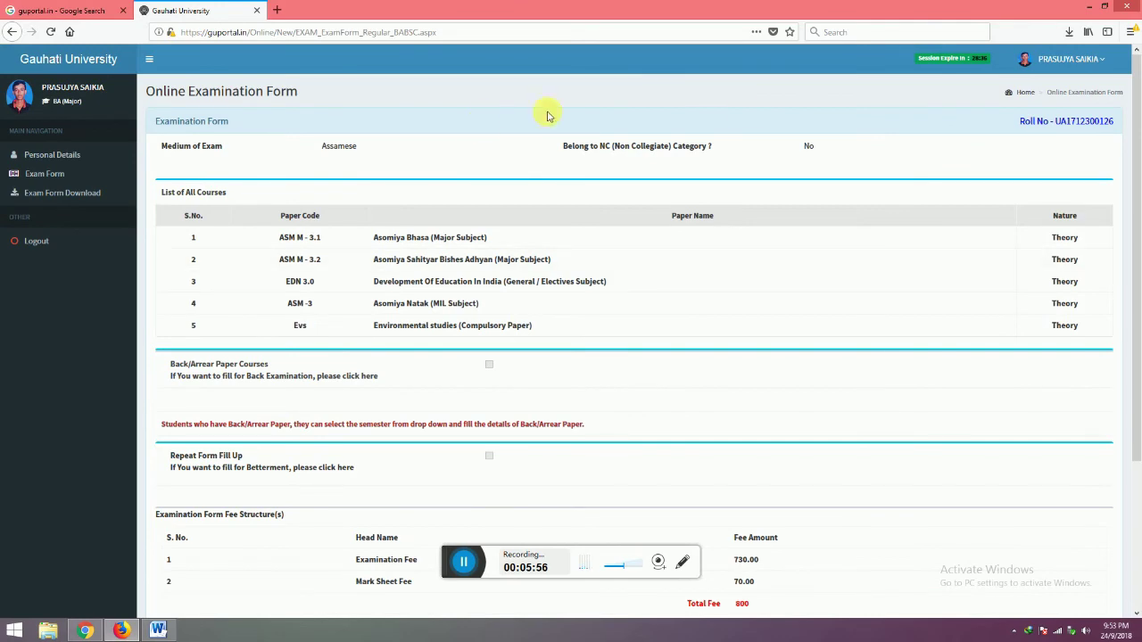
{"action": "scroll", "coordinate": [472, 438], "scroll_direction": "down", "scroll_amount": 4}
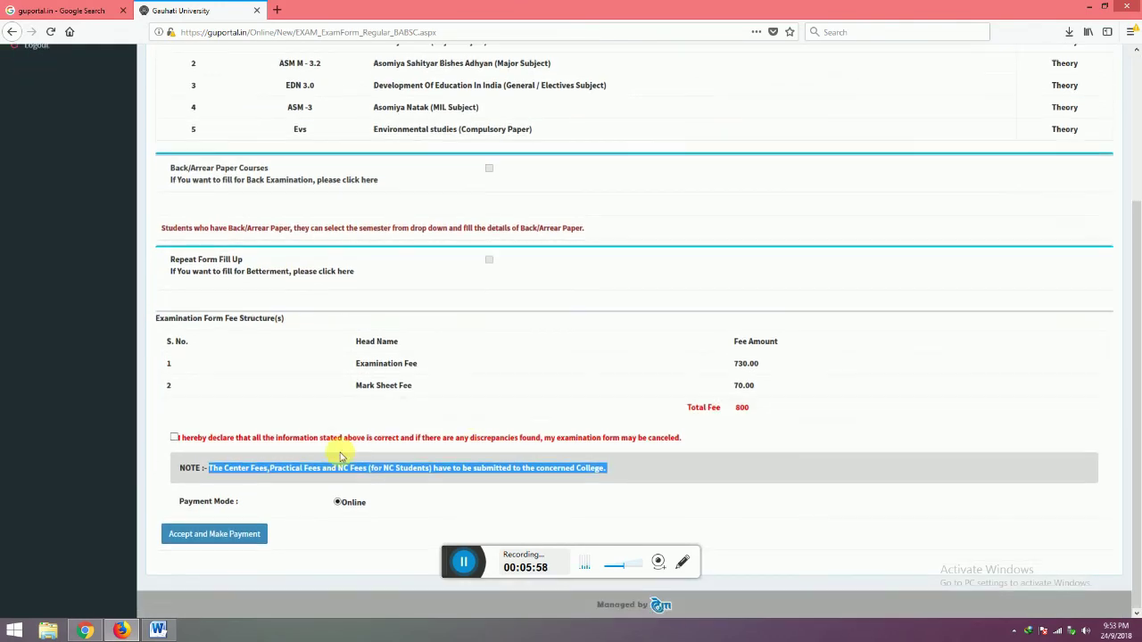
{"action": "scroll", "coordinate": [502, 451], "scroll_direction": "up", "scroll_amount": 4}
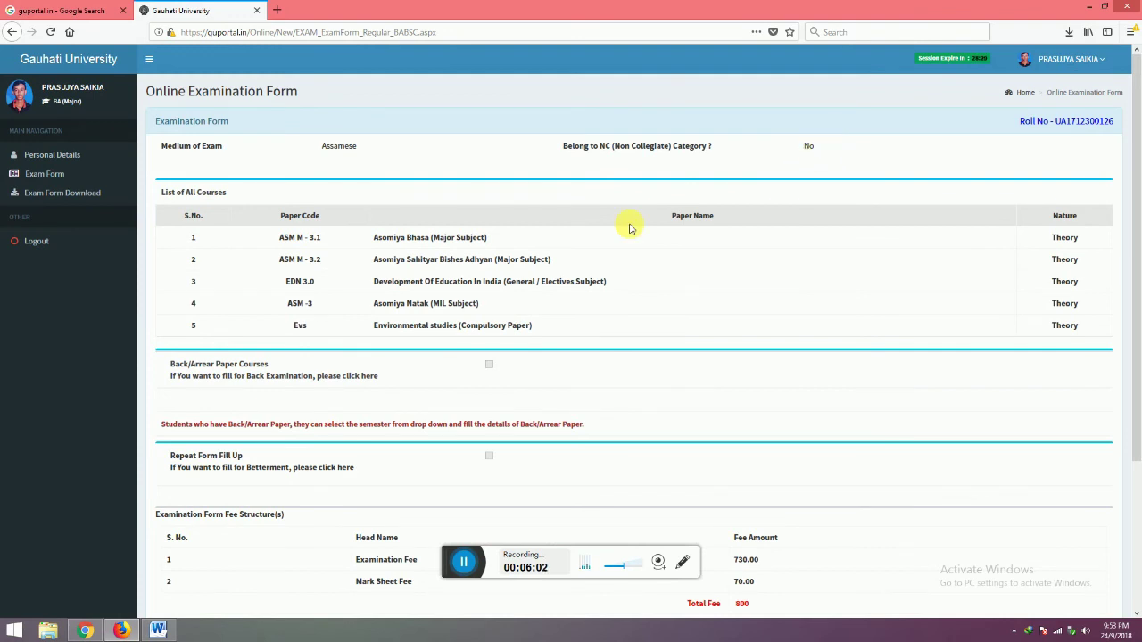
{"action": "scroll", "coordinate": [404, 466], "scroll_direction": "down", "scroll_amount": 1}
{"action": "scroll", "coordinate": [404, 466], "scroll_direction": "down", "scroll_amount": 4}
{"action": "triple_click", "coordinate": [406, 468]}
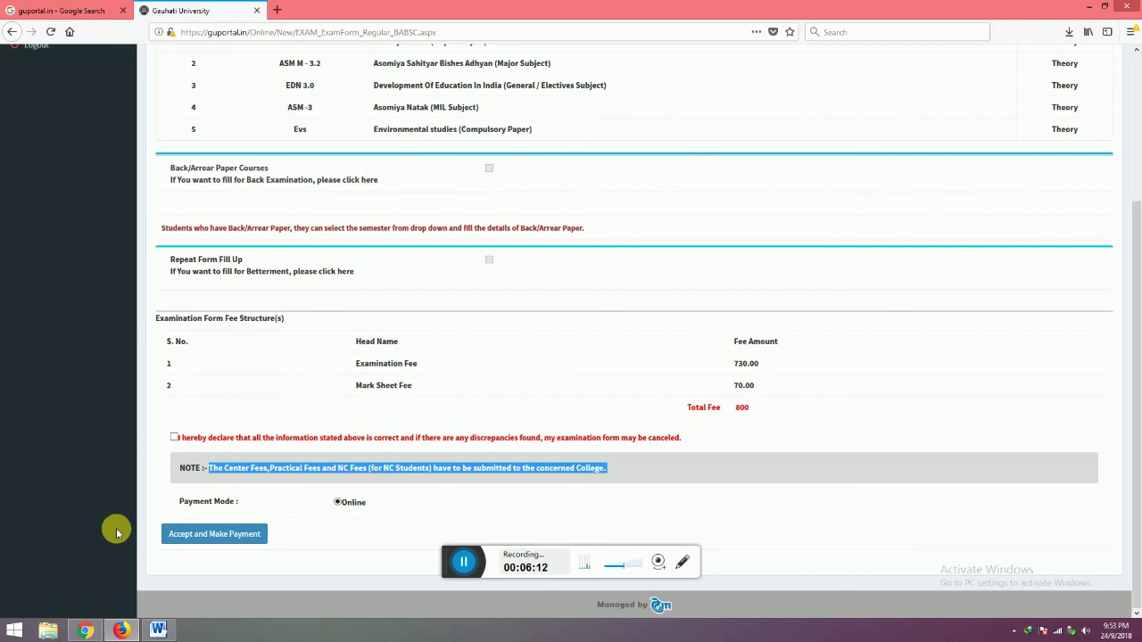
{"action": "scroll", "coordinate": [116, 526], "scroll_direction": "up", "scroll_amount": 3}
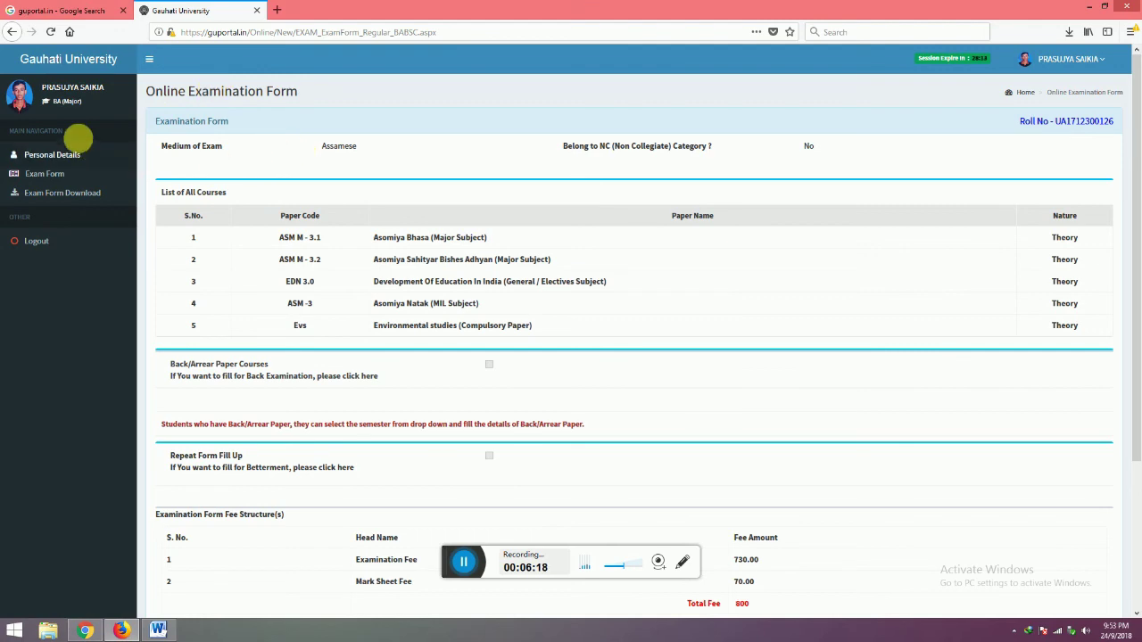
{"action": "scroll", "coordinate": [294, 384], "scroll_direction": "down", "scroll_amount": 3}
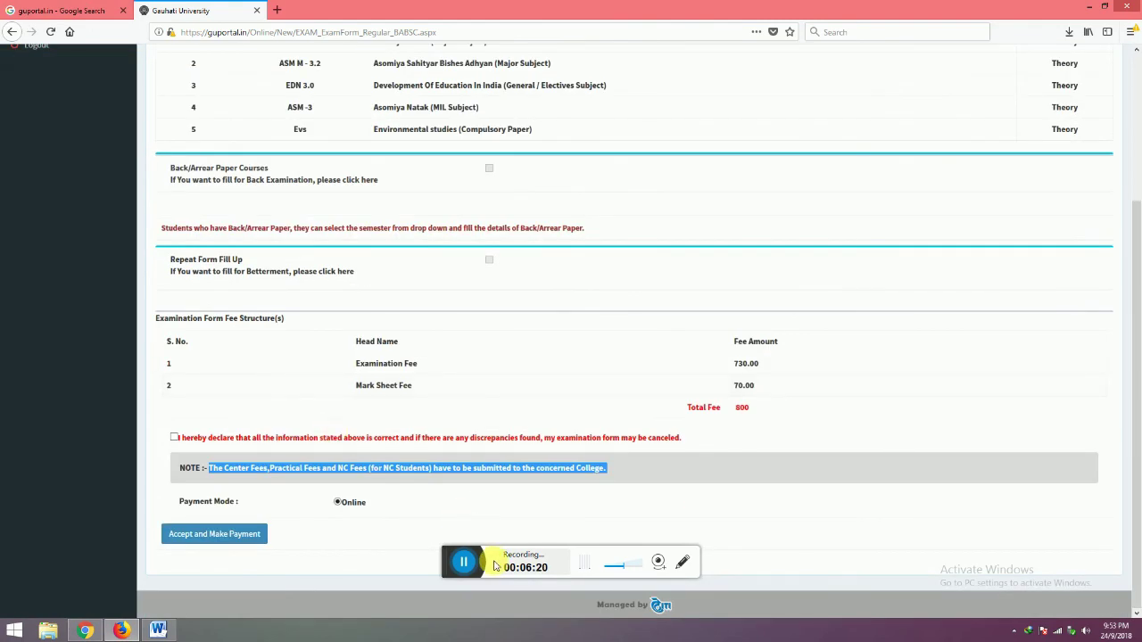